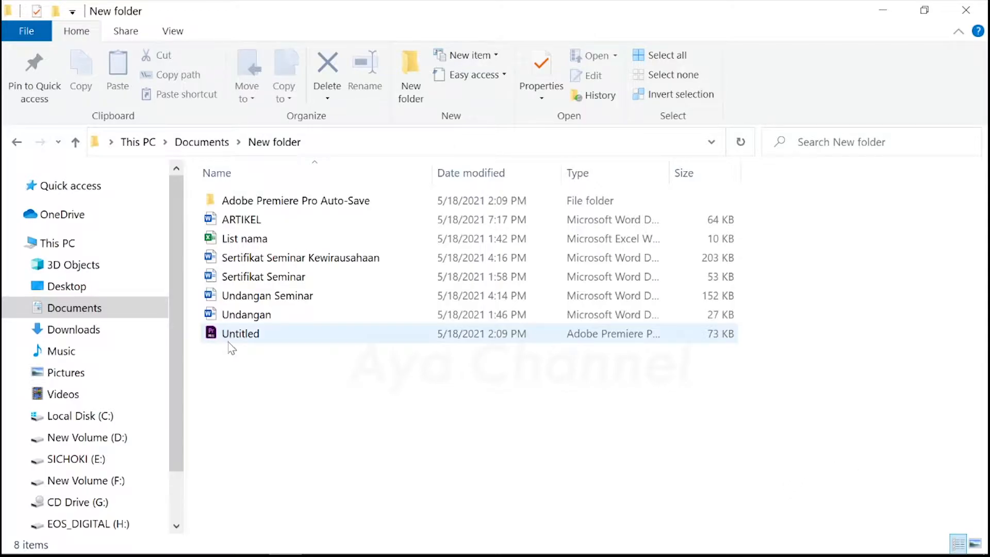
# Open the ARTIKEL Word document from the New folder and close the Selection pane
pyautogui.doubleClick(252, 221)
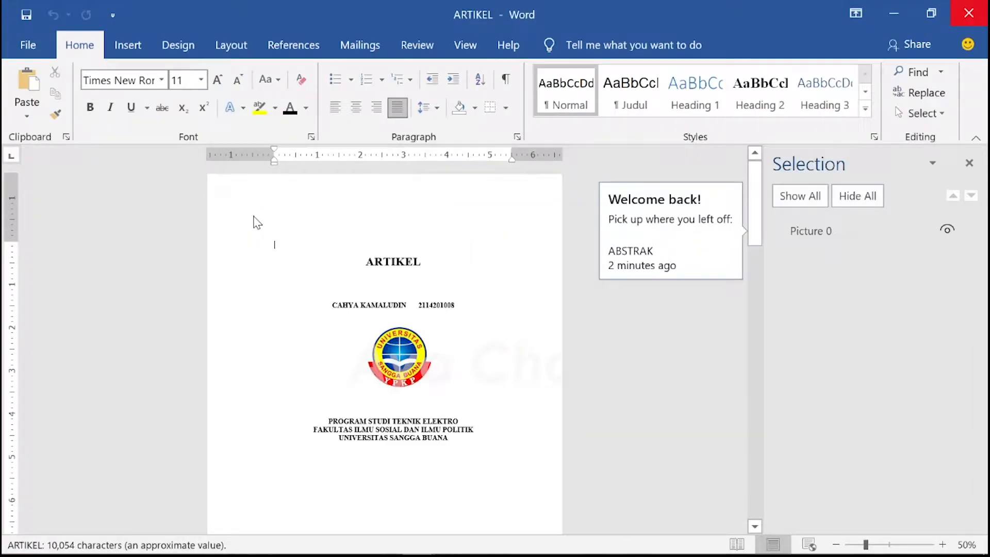
pyautogui.click(974, 164)
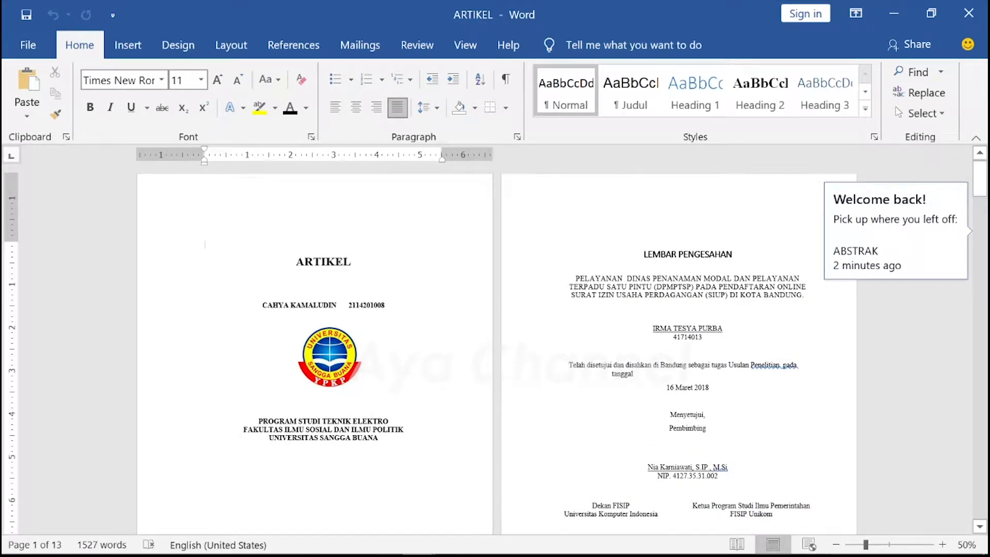
pyautogui.scroll(-2, 825, 278)
pyautogui.scroll(2, 567, 464)
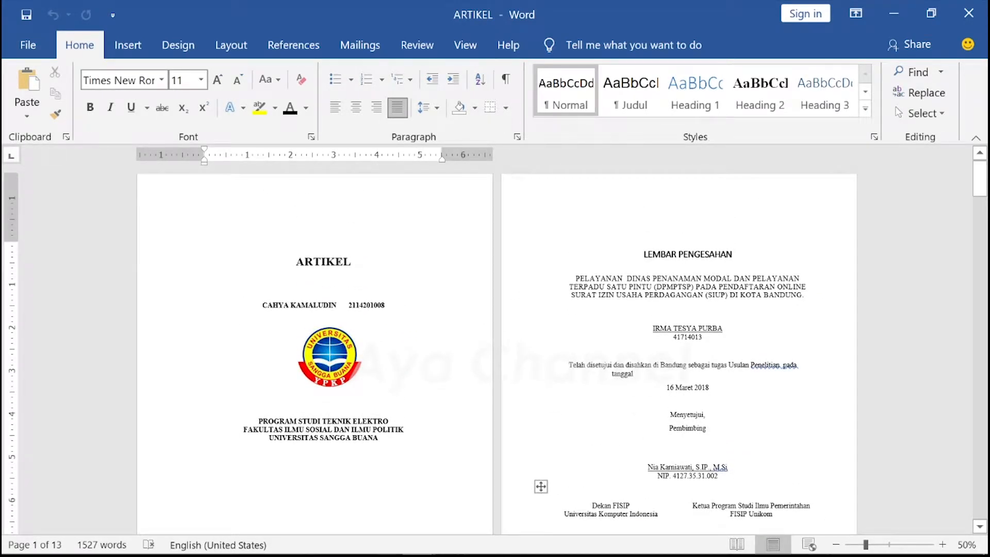
# Look through the whole article, from the cover page to the electronic references on the last page
pyautogui.click(378, 326)
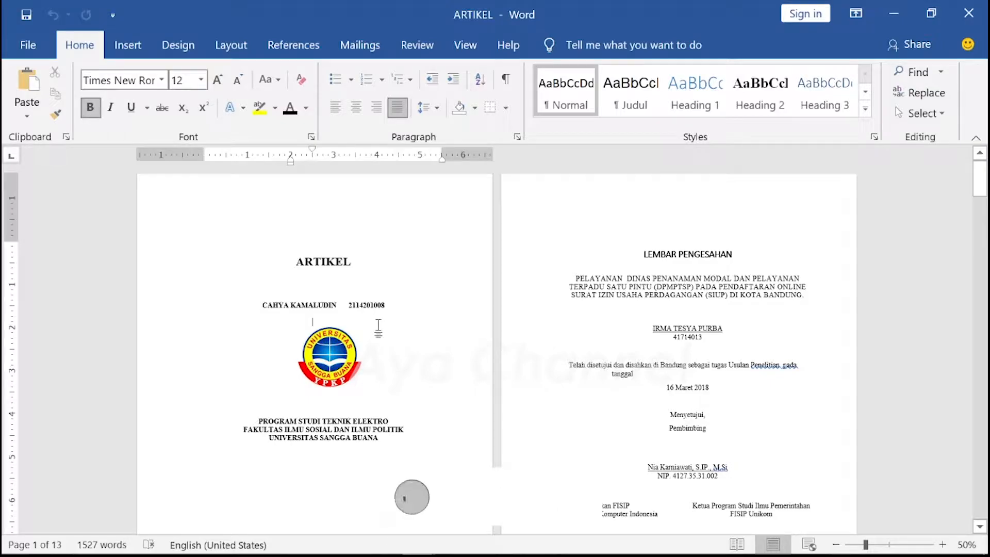
pyautogui.scroll(-2, 378, 327)
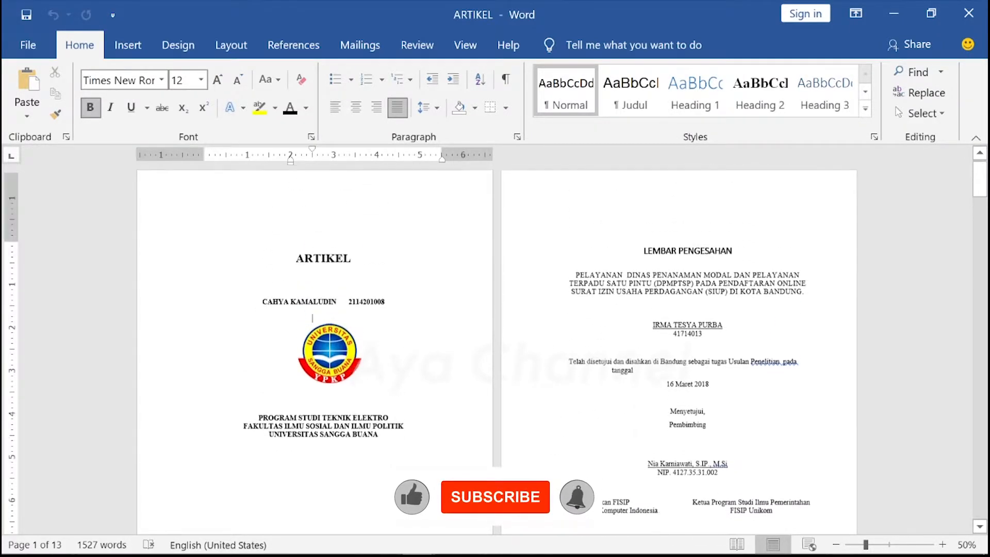
pyautogui.scroll(1, 495, 340)
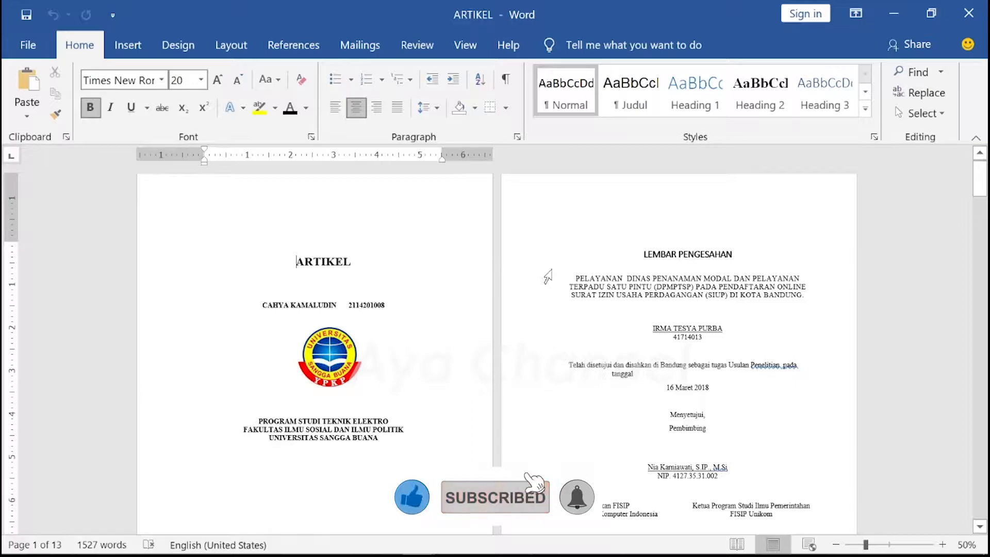
pyautogui.click(296, 261)
pyautogui.scroll(-4, 247, 225)
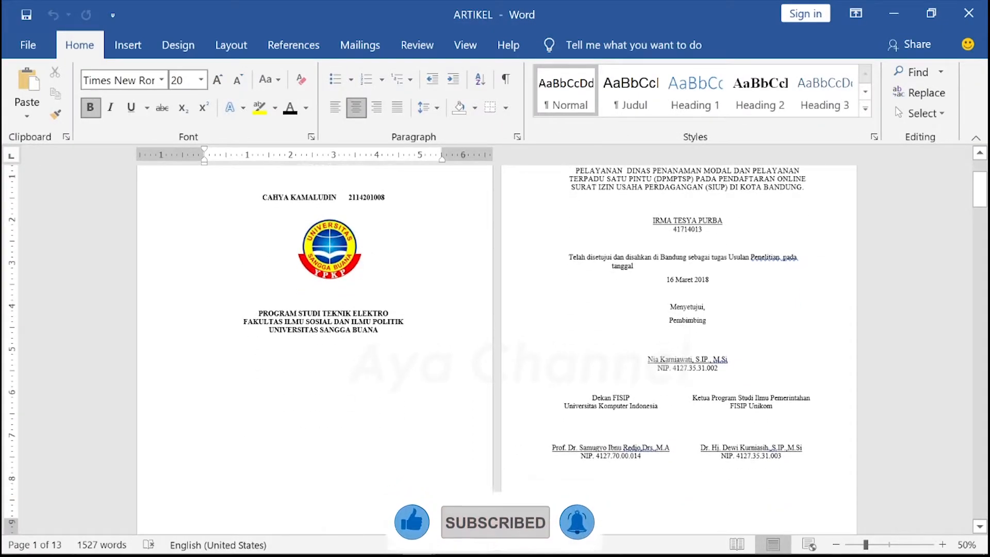
pyautogui.scroll(3, 283, 457)
pyautogui.scroll(1, 495, 341)
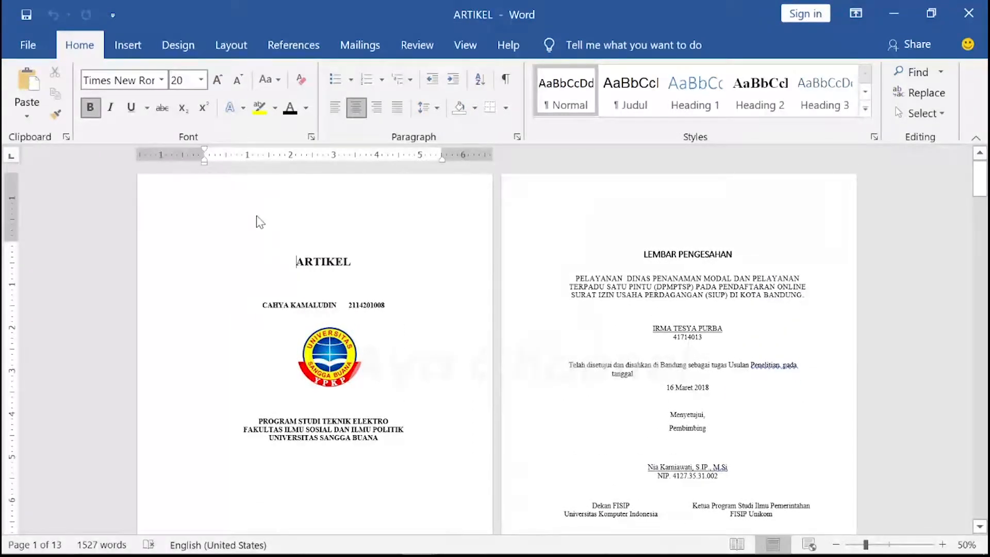
pyautogui.click(695, 254)
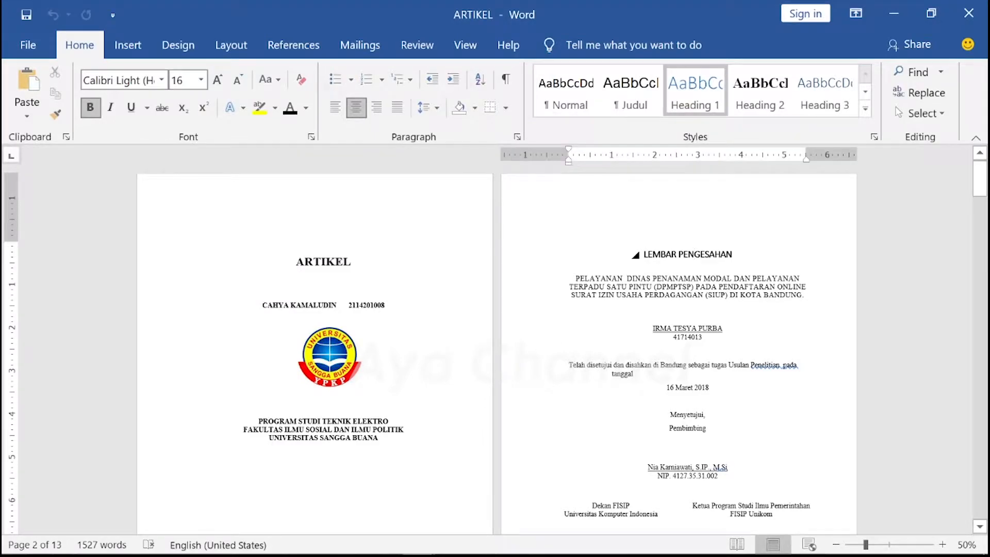
pyautogui.scroll(-4, 670, 361)
pyautogui.scroll(-1, 670, 361)
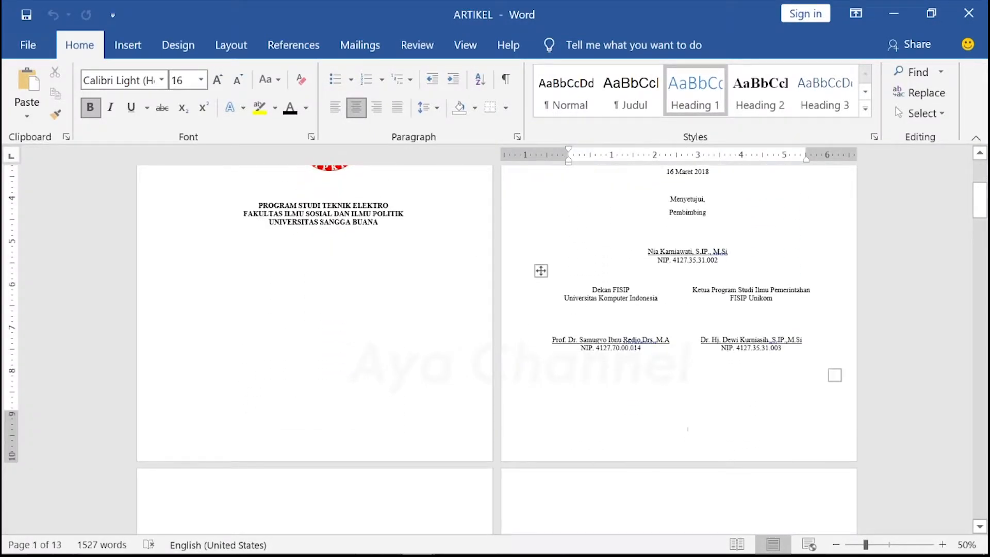
pyautogui.scroll(3, 670, 361)
pyautogui.scroll(1, 670, 361)
pyautogui.scroll(-8, 670, 361)
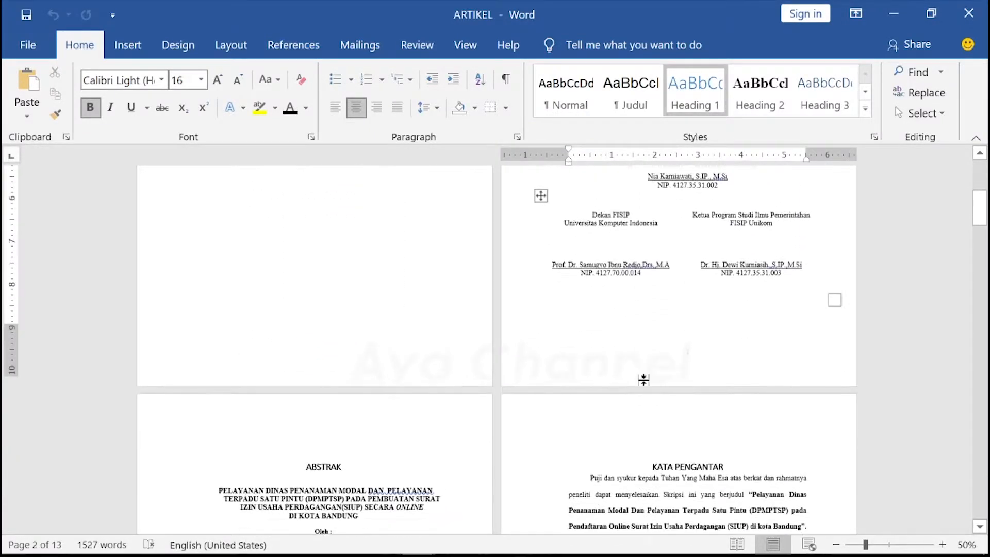
pyautogui.scroll(-6, 671, 361)
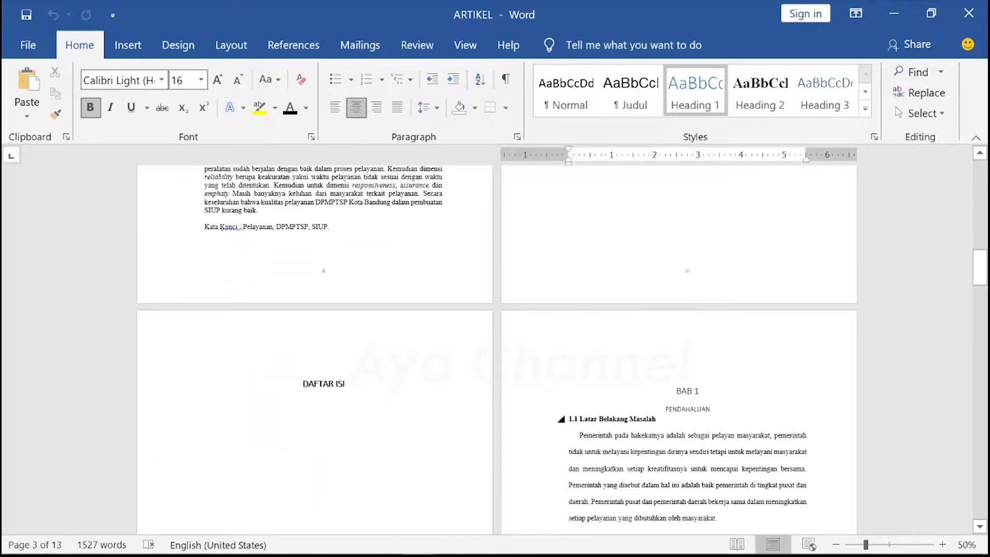
pyautogui.scroll(-12, 671, 361)
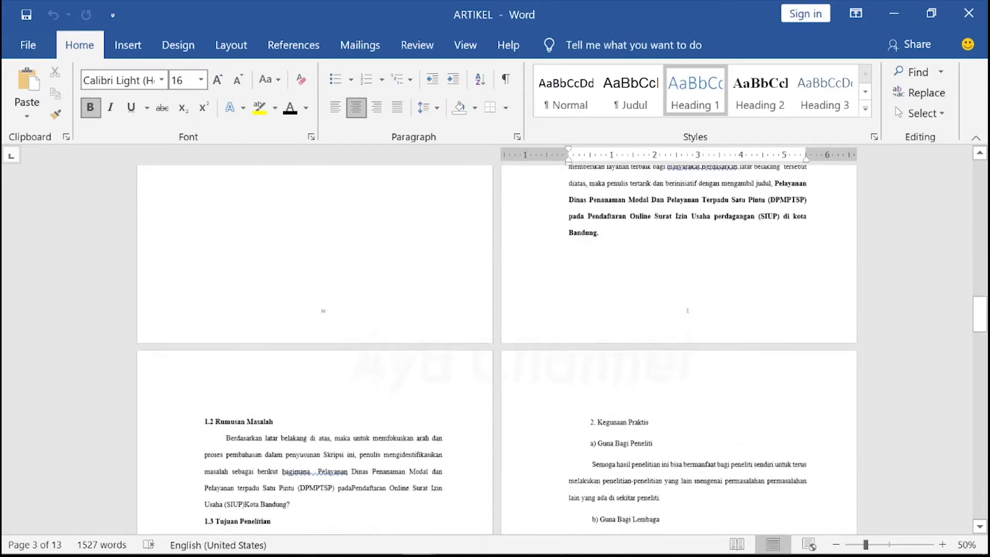
pyautogui.scroll(-12, 686, 285)
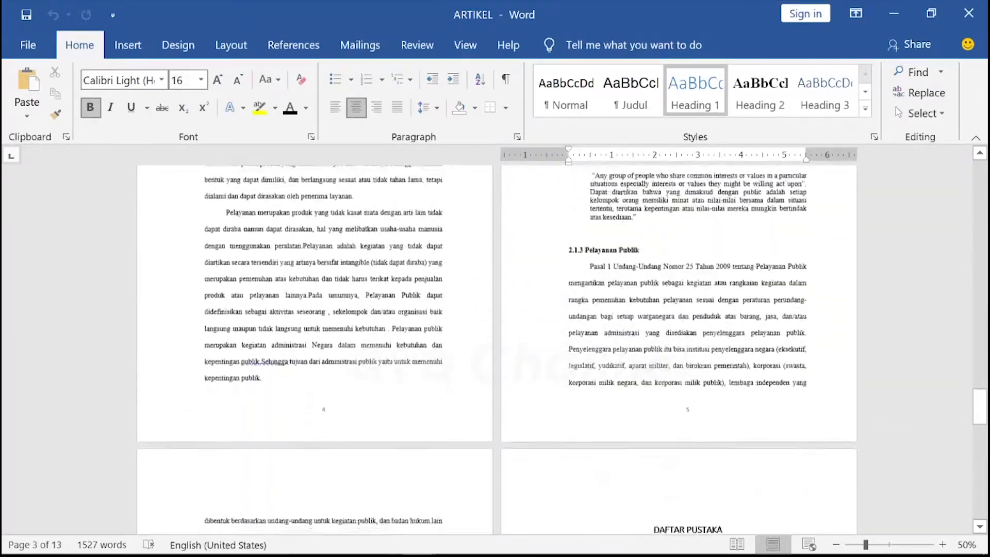
pyautogui.scroll(-15, 686, 285)
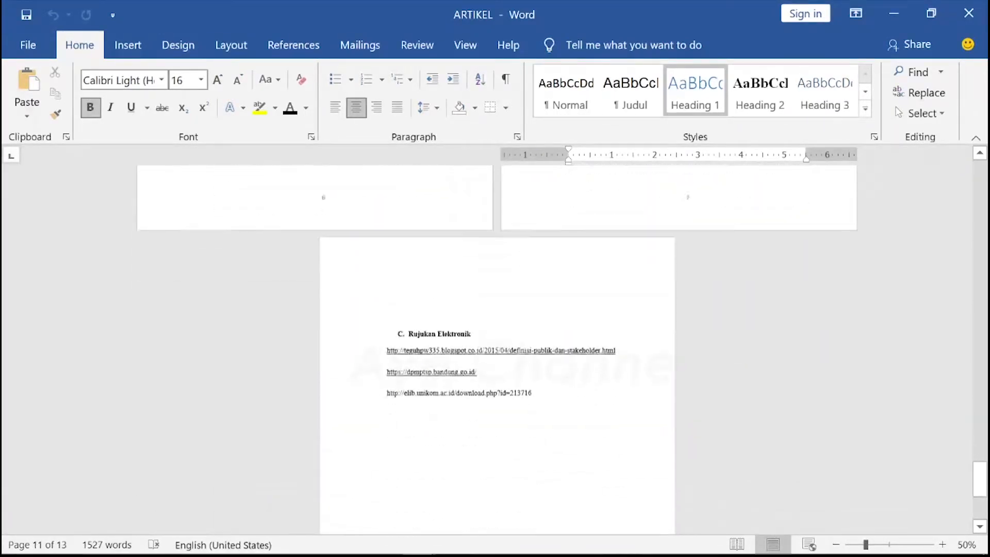
# Reset the LEMBAR PENGESAHAN heading on page 2 to the Normal style and centre it
pyautogui.moveTo(980, 477); pyautogui.dragTo(983, 172)
pyautogui.click(644, 278)
pyautogui.click(644, 254)
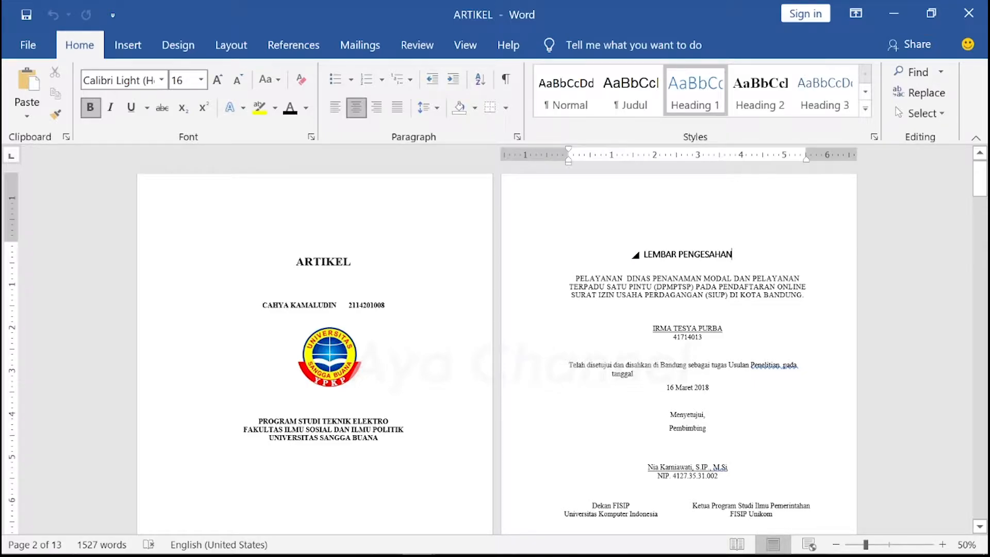
pyautogui.moveTo(733, 255); pyautogui.dragTo(644, 255)
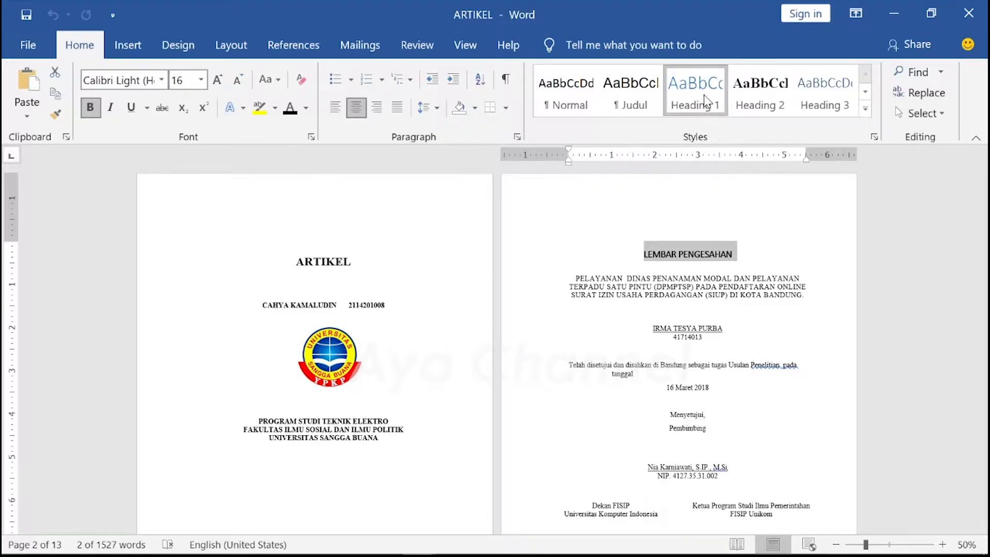
pyautogui.click(714, 269)
pyautogui.moveTo(733, 255); pyautogui.dragTo(644, 254)
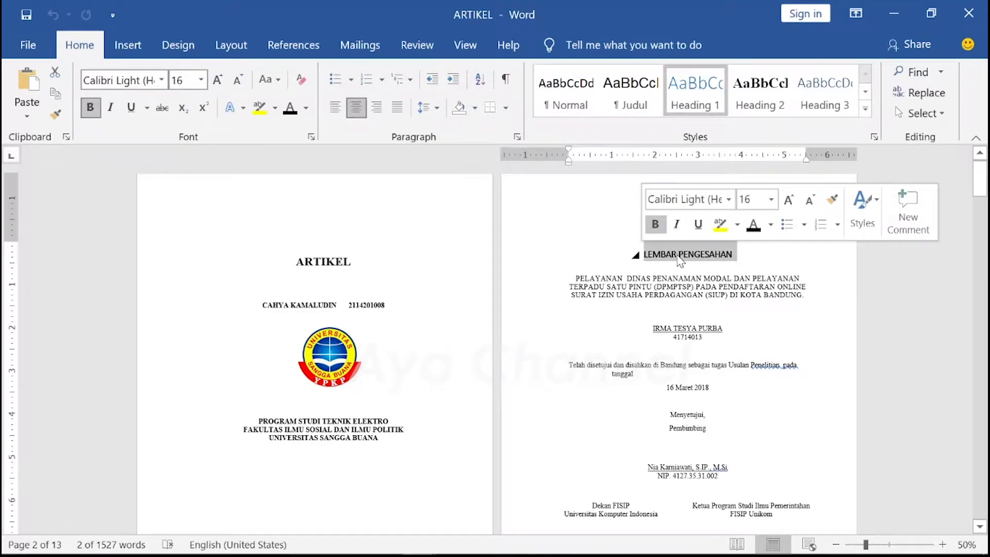
pyautogui.click(566, 91)
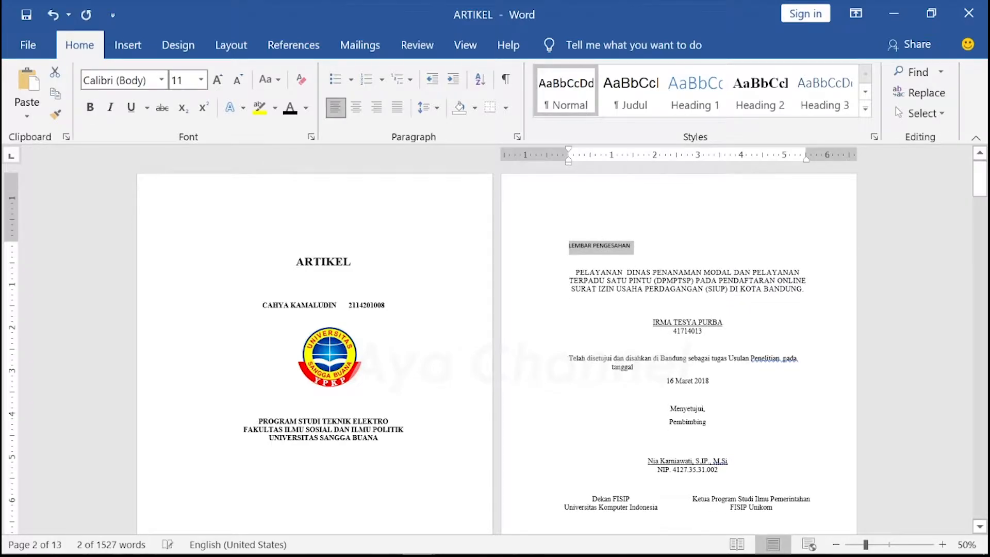
pyautogui.click(688, 313)
pyautogui.click(631, 246)
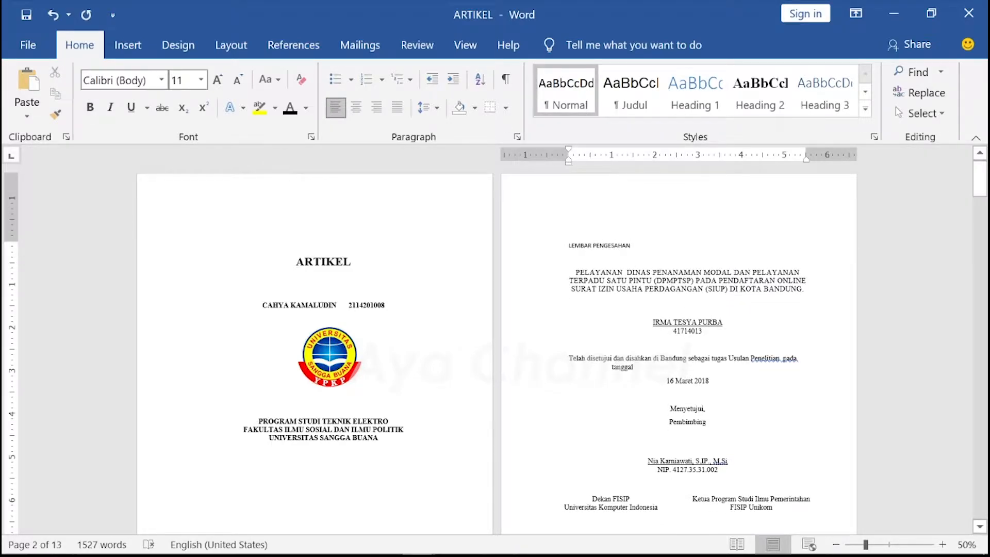
pyautogui.hotkey('ctrl', 'e')
# Apply the Heading 1 style to LEMBAR PENGESAHAN and make it bold, black and centred
pyautogui.moveTo(720, 246); pyautogui.dragTo(657, 246)
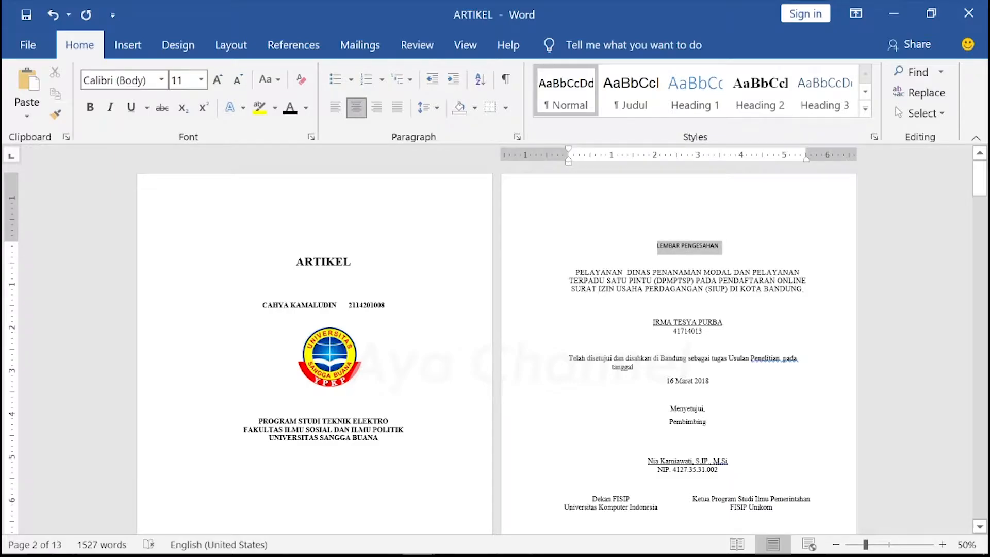
pyautogui.click(696, 118)
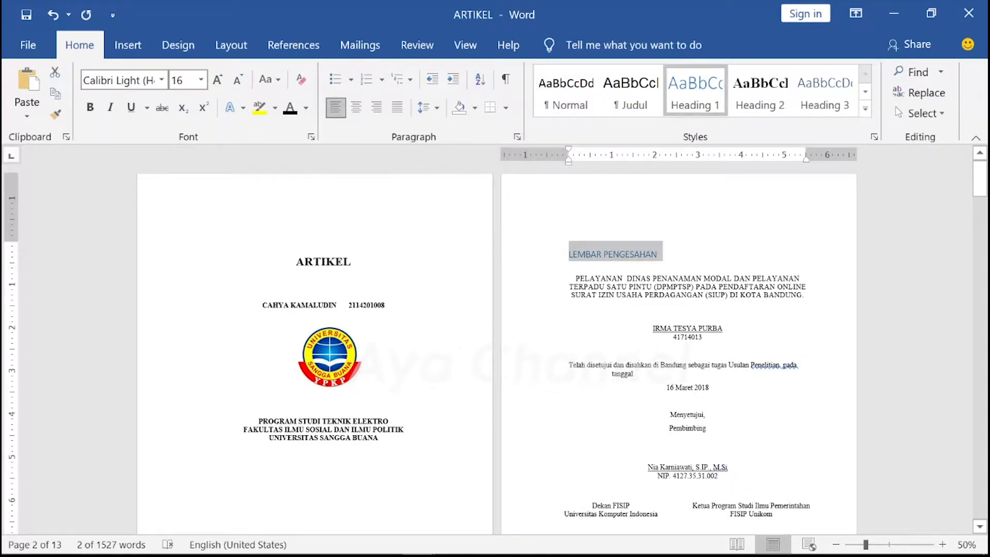
pyautogui.click(92, 108)
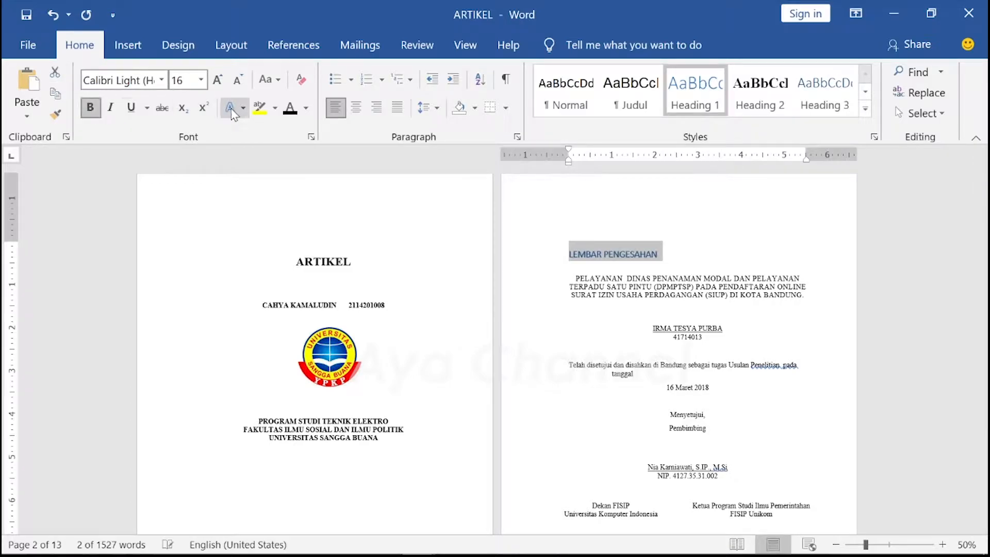
pyautogui.click(290, 110)
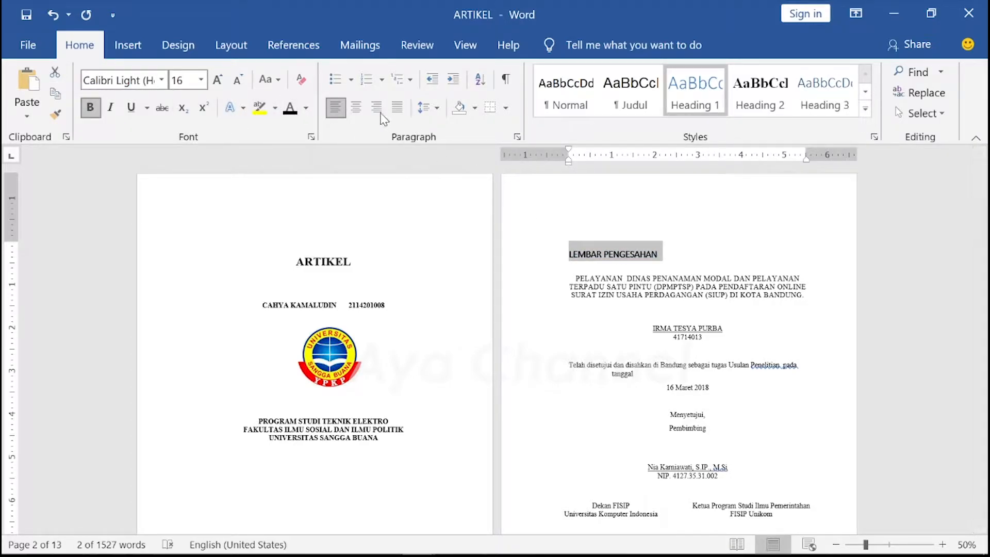
pyautogui.click(356, 107)
pyautogui.click(641, 263)
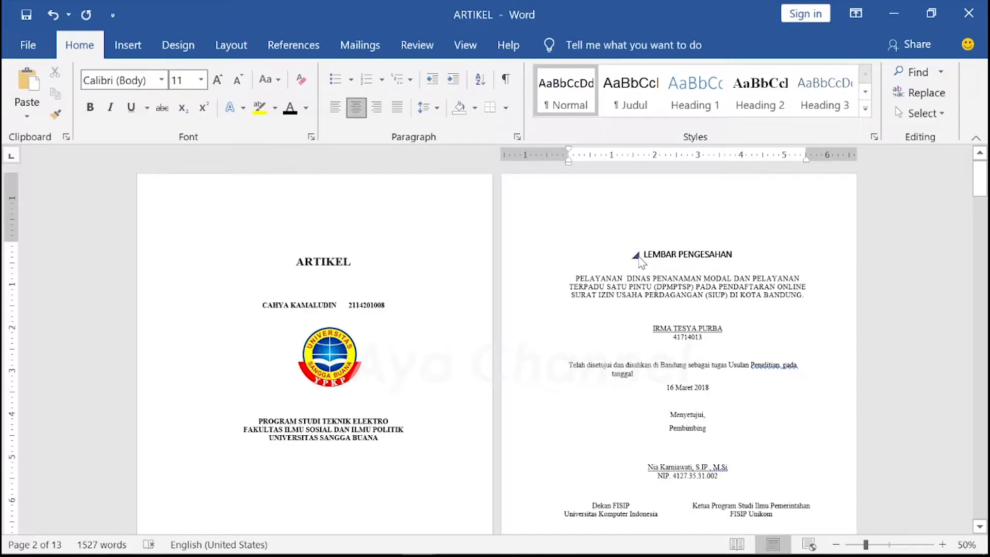
pyautogui.click(640, 259)
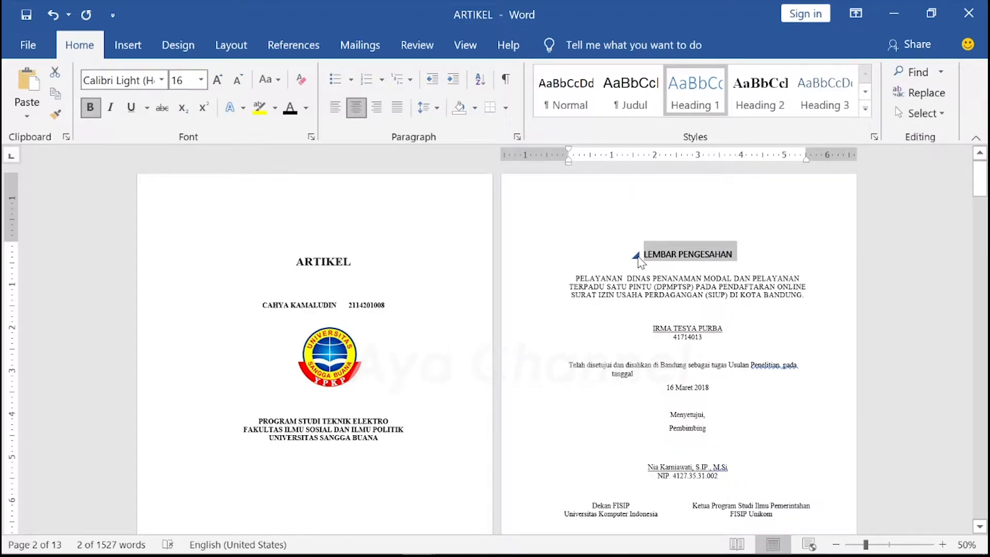
pyautogui.scroll(-3, 598, 330)
pyautogui.scroll(3, 590, 268)
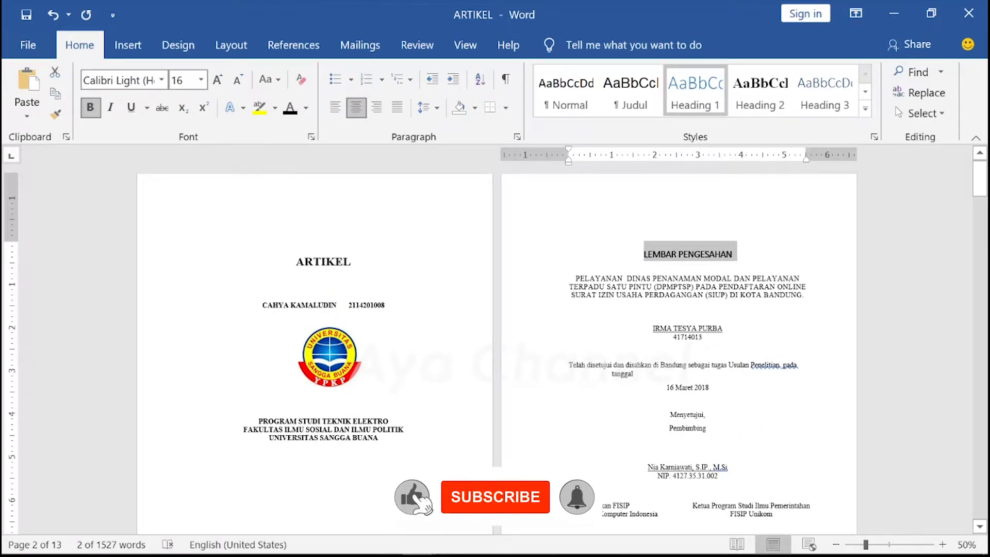
# Open the header on the LEMBAR PENGESAHAN page for editing and examine the section divisions and page numbering through to DAFTAR PUSTAKA
pyautogui.click(576, 224)
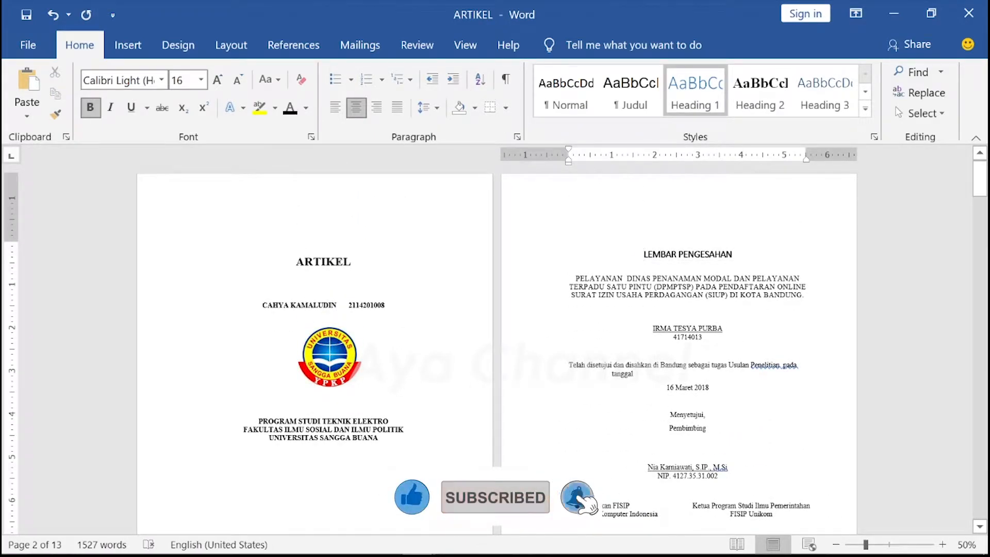
pyautogui.rightClick(583, 202)
pyautogui.click(598, 212)
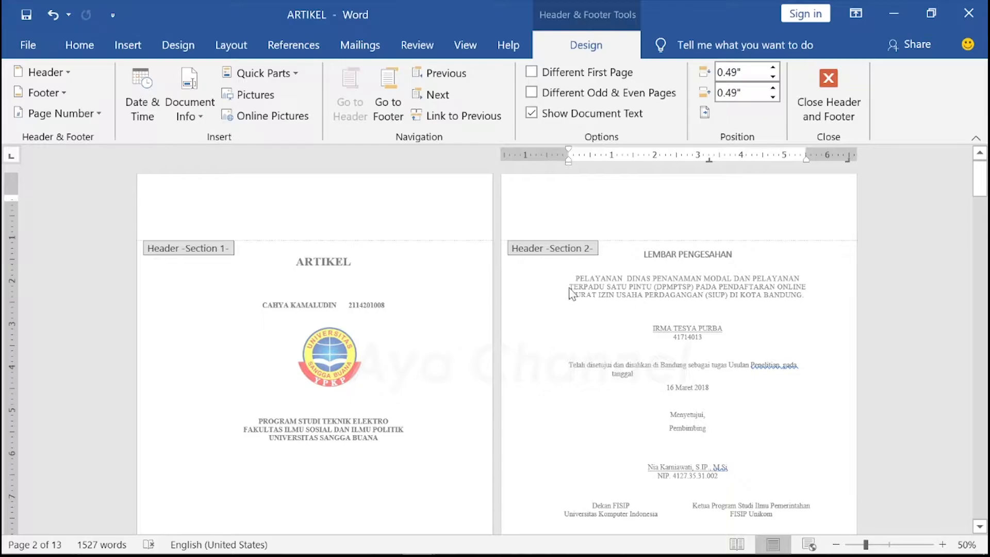
pyautogui.scroll(-7, 556, 268)
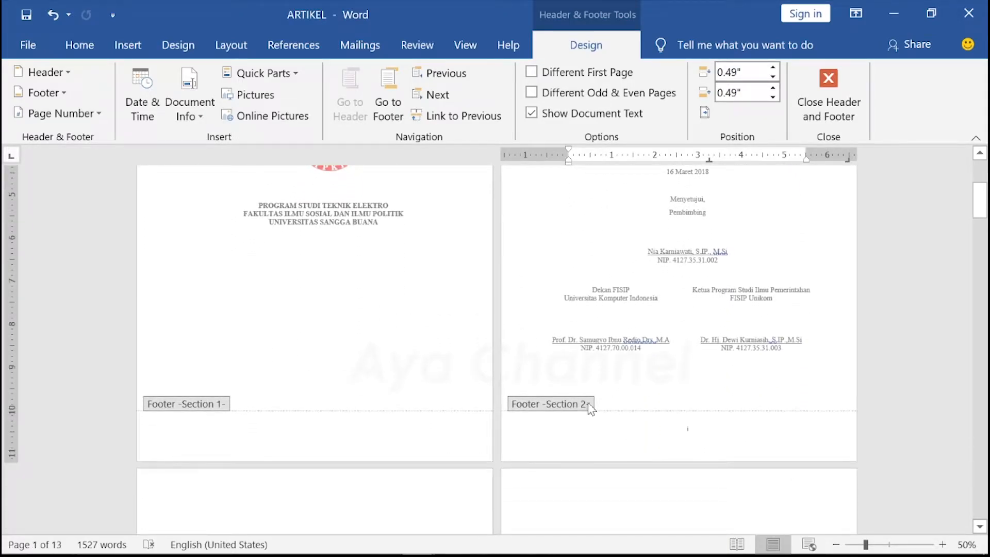
pyautogui.scroll(-3, 176, 427)
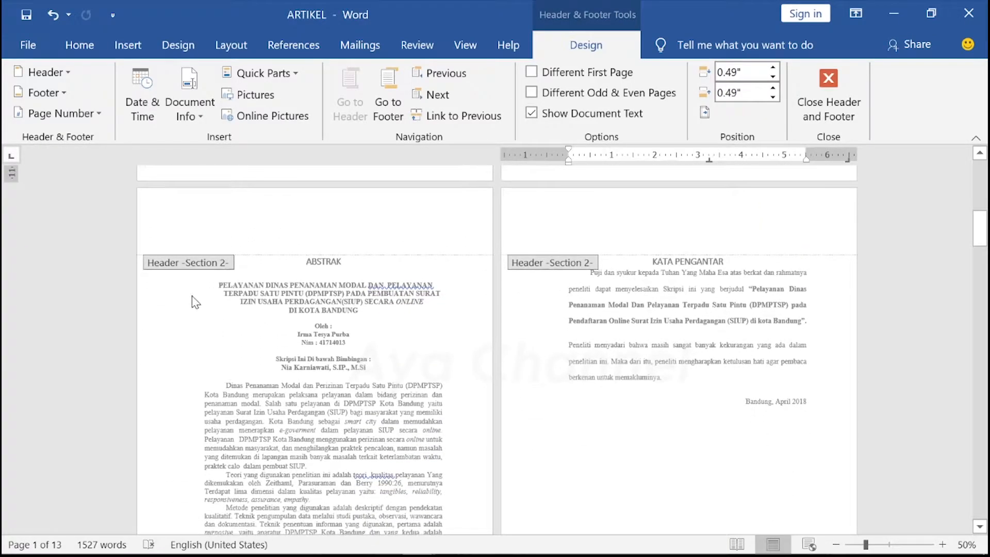
pyautogui.scroll(-8, 264, 277)
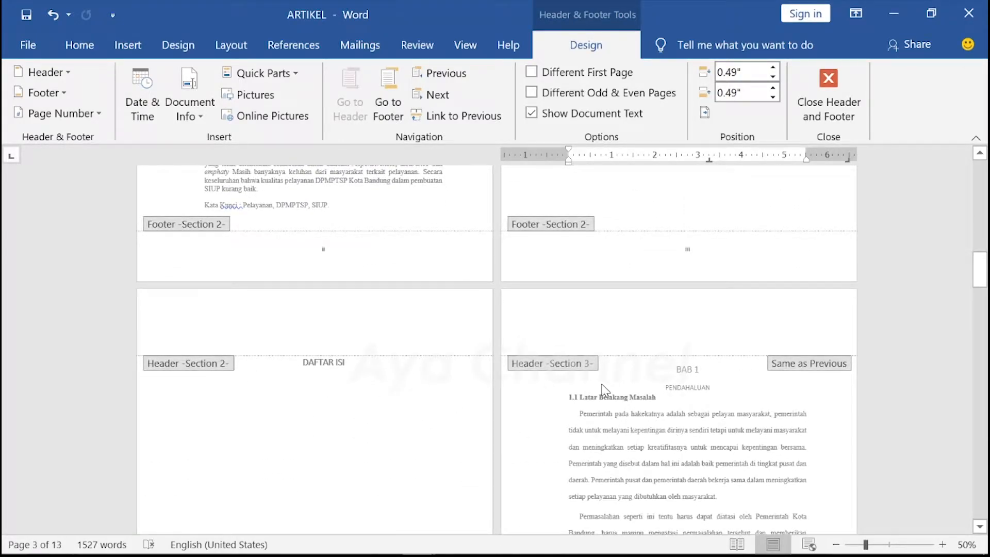
pyautogui.scroll(-7, 602, 385)
pyautogui.scroll(-8, 600, 385)
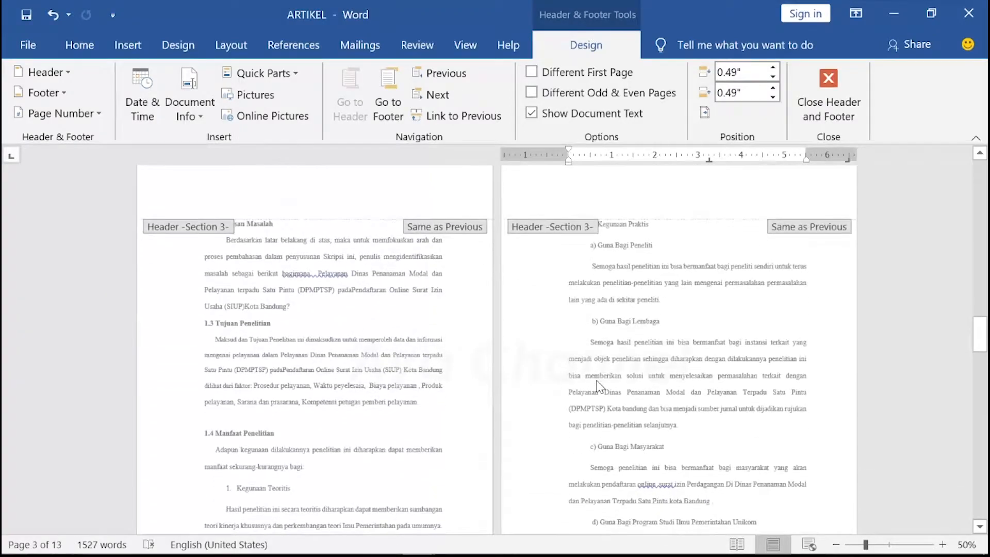
pyautogui.scroll(-2, 196, 355)
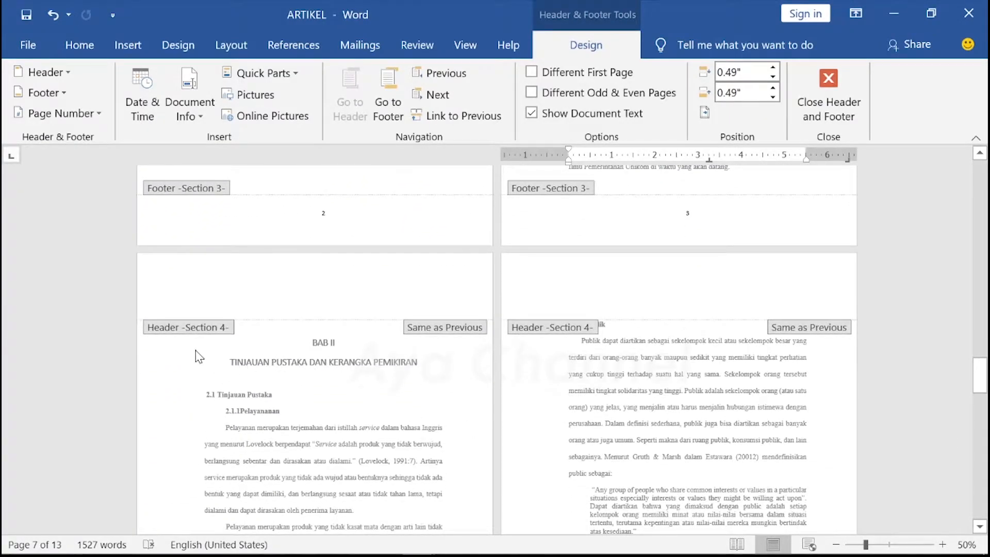
pyautogui.scroll(-10, 198, 355)
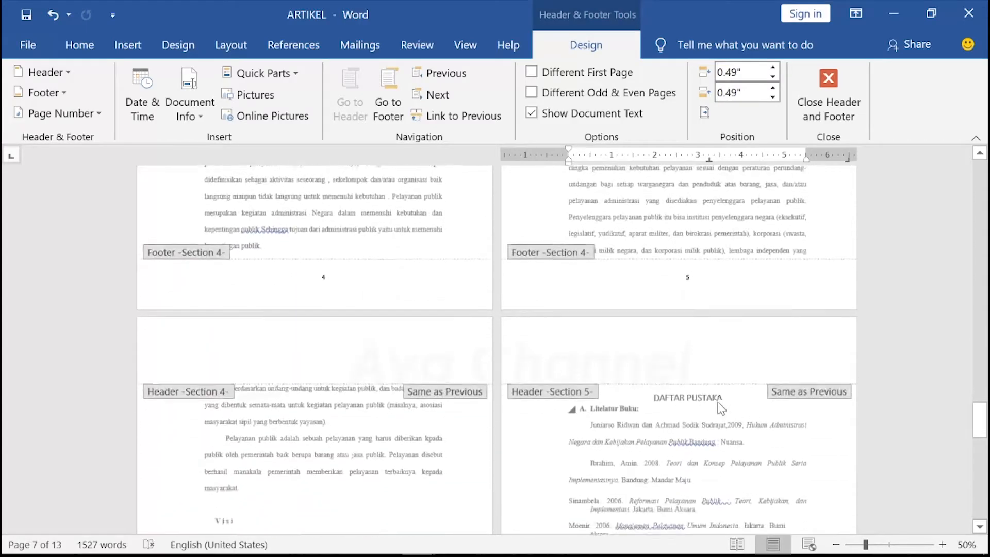
# Examine the section divisions and footer page numbering from the cover through the BAB 1 page, and leave header and footer editing
pyautogui.scroll(6, 718, 401)
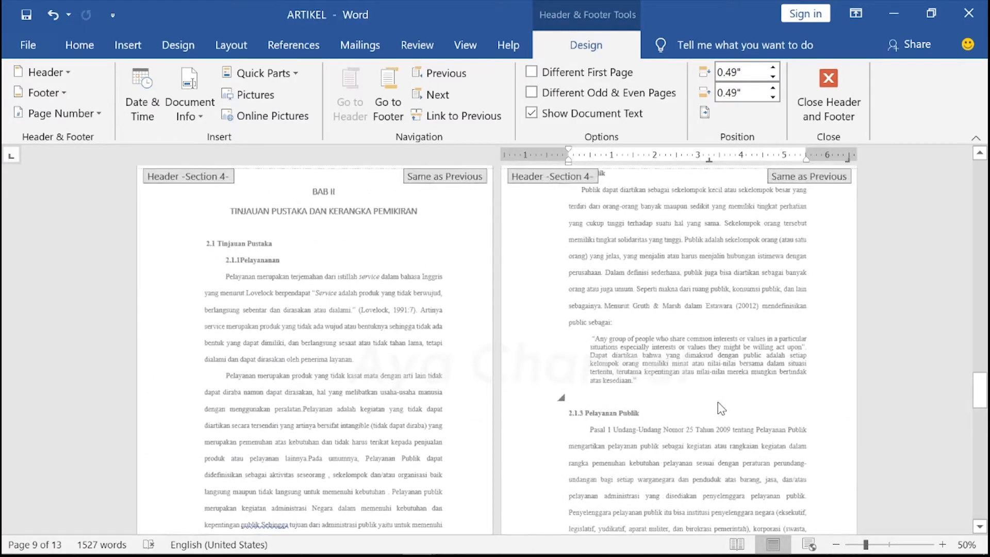
pyautogui.moveTo(976, 408); pyautogui.dragTo(978, 191)
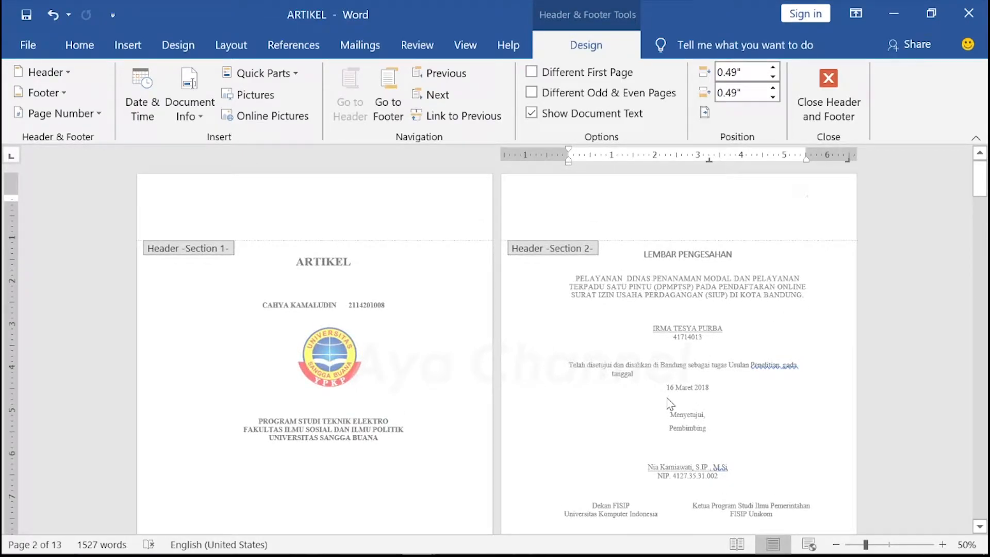
pyautogui.scroll(-5, 545, 293)
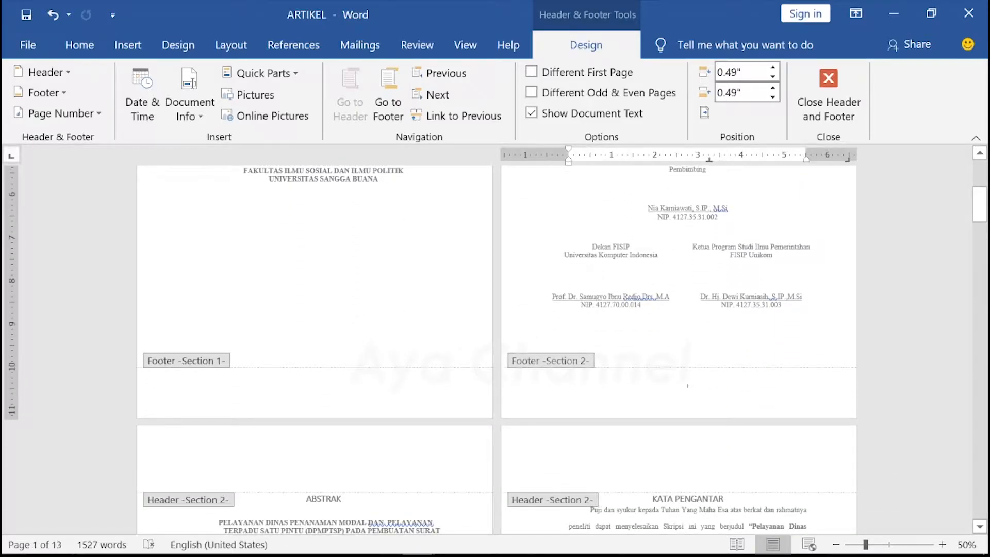
pyautogui.scroll(-3, 495, 349)
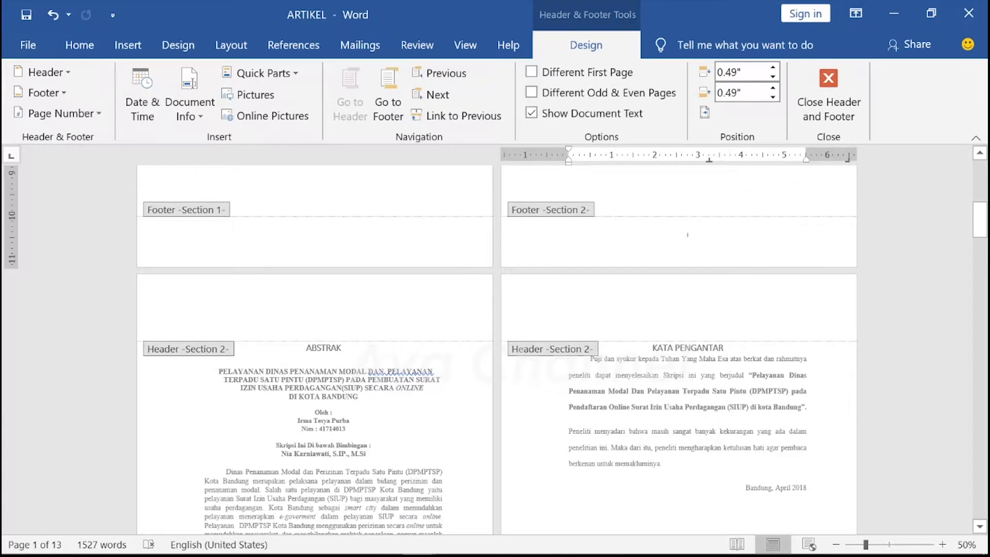
pyautogui.scroll(-7, 665, 270)
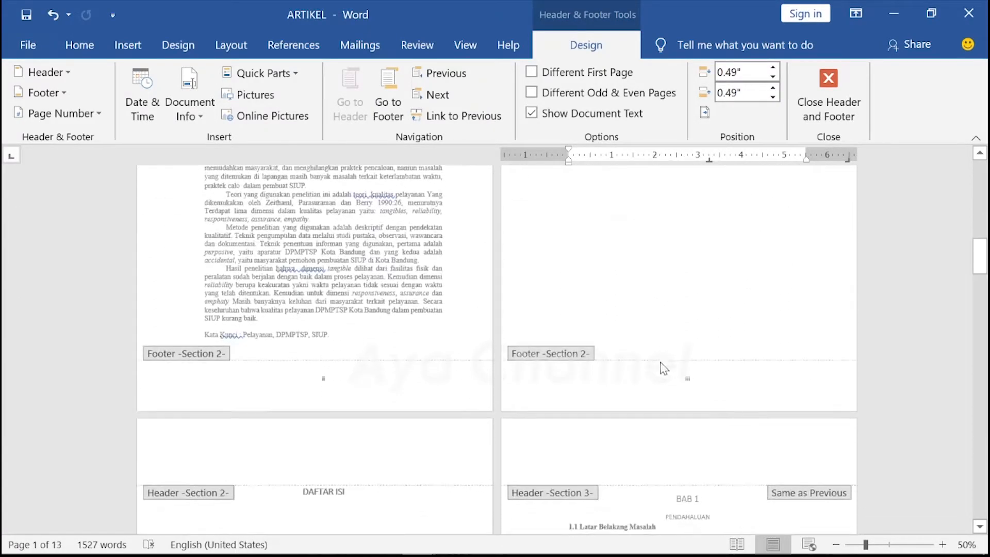
pyautogui.scroll(-5, 664, 369)
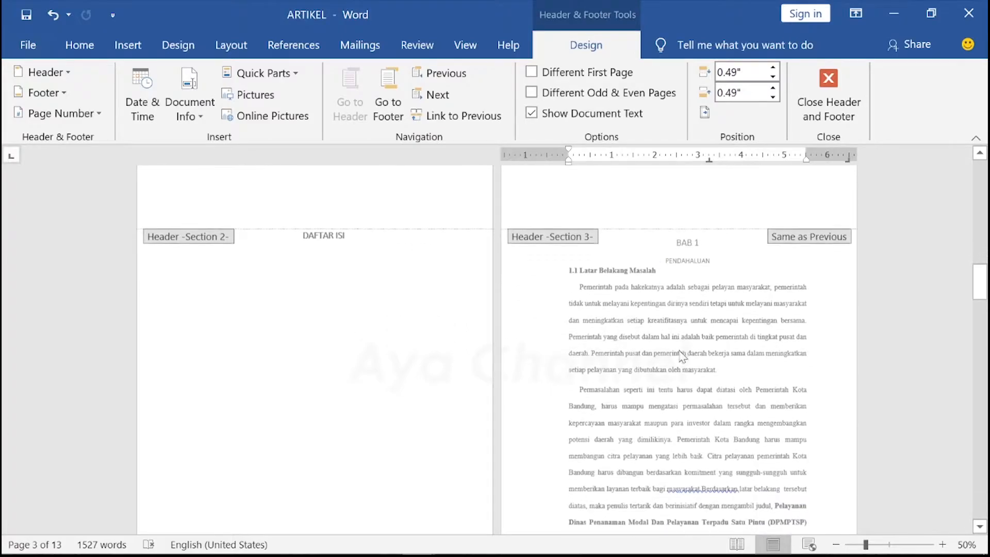
pyautogui.scroll(-3, 686, 275)
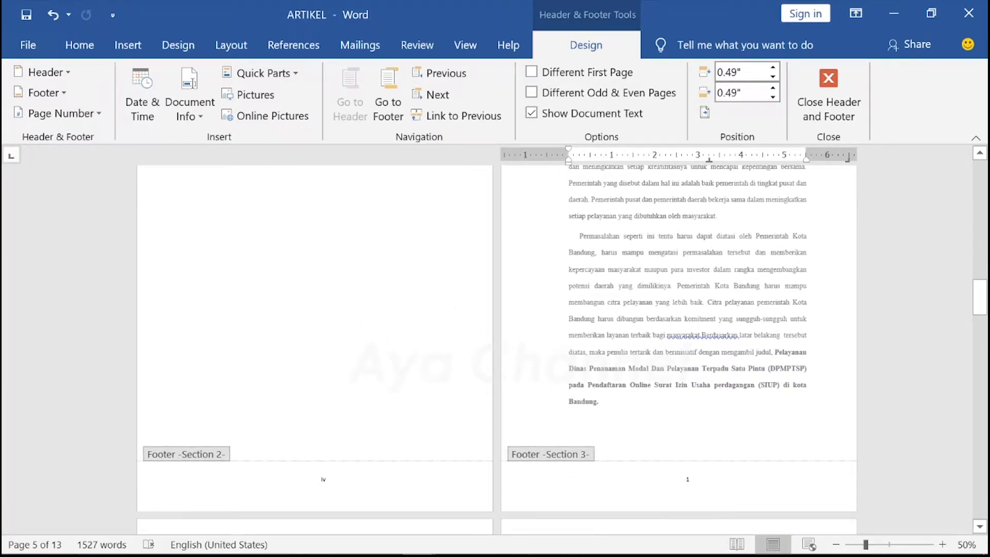
pyautogui.scroll(-3, 710, 482)
pyautogui.scroll(2, 710, 482)
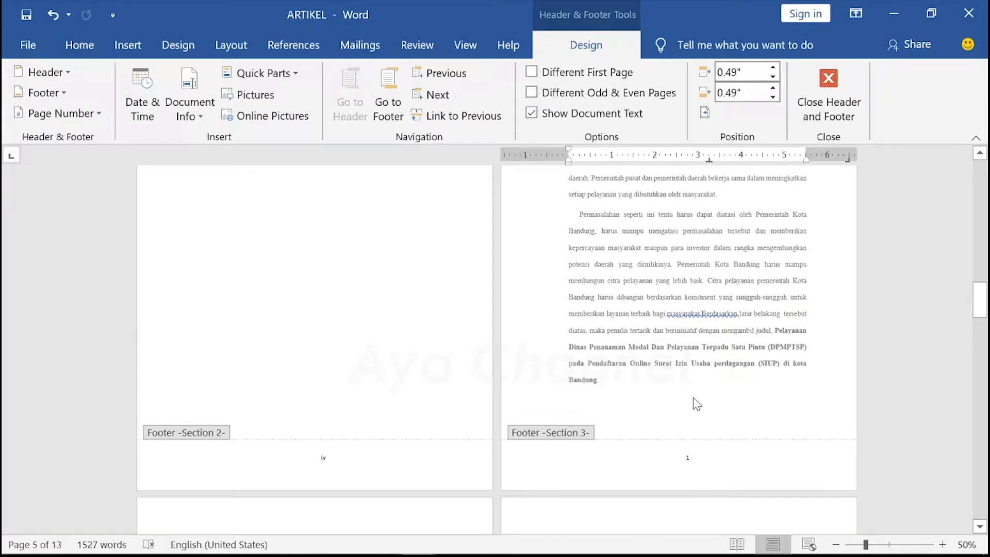
pyautogui.press('Escape')
# Return to the front of the document and check the styles applied to the LEMBAR PENGESAHAN heading, its subtitle and the ABSTRAK heading
pyautogui.scroll(-3, 984, 235)
pyautogui.scroll(6, 985, 234)
pyautogui.moveTo(980, 281); pyautogui.dragTo(979, 178)
pyautogui.click(678, 254)
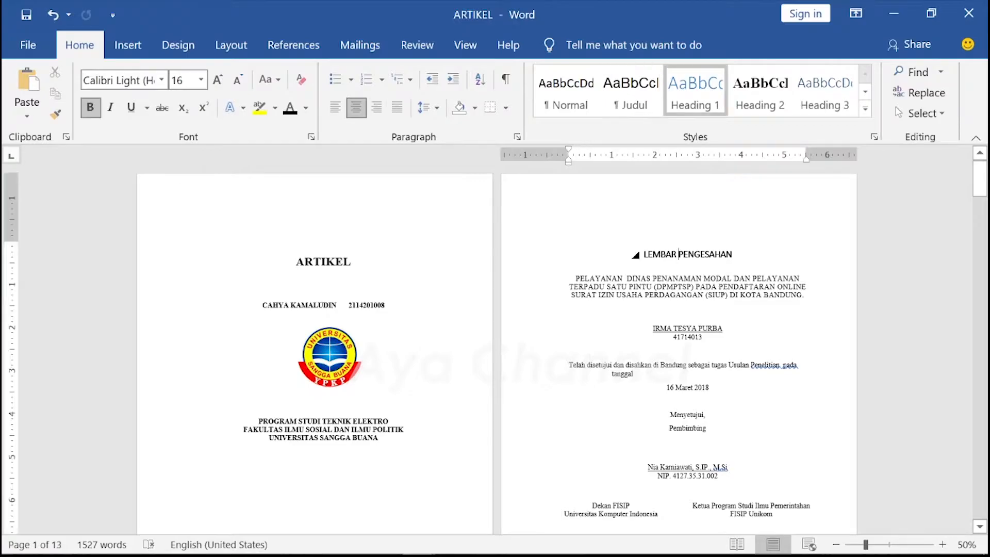
pyautogui.click(679, 287)
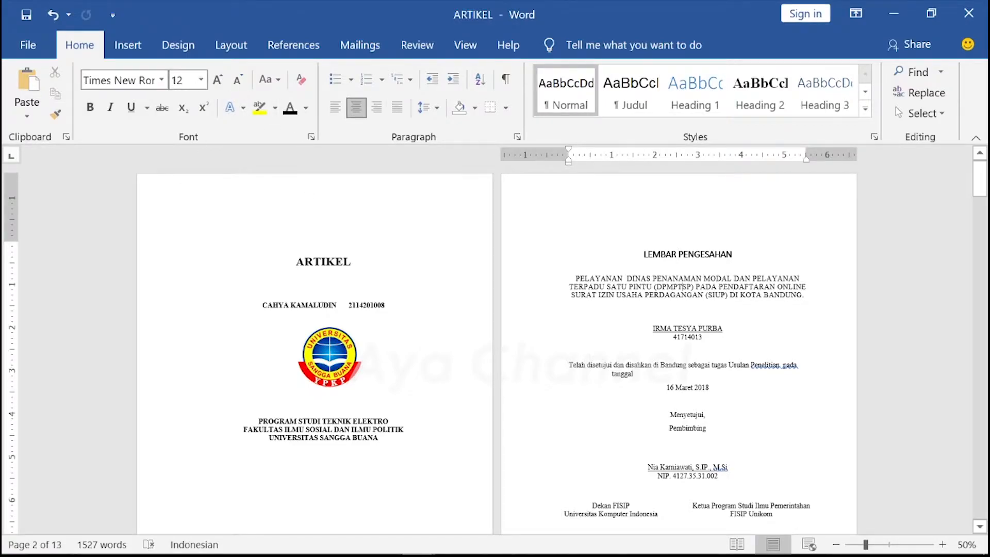
pyautogui.click(636, 254)
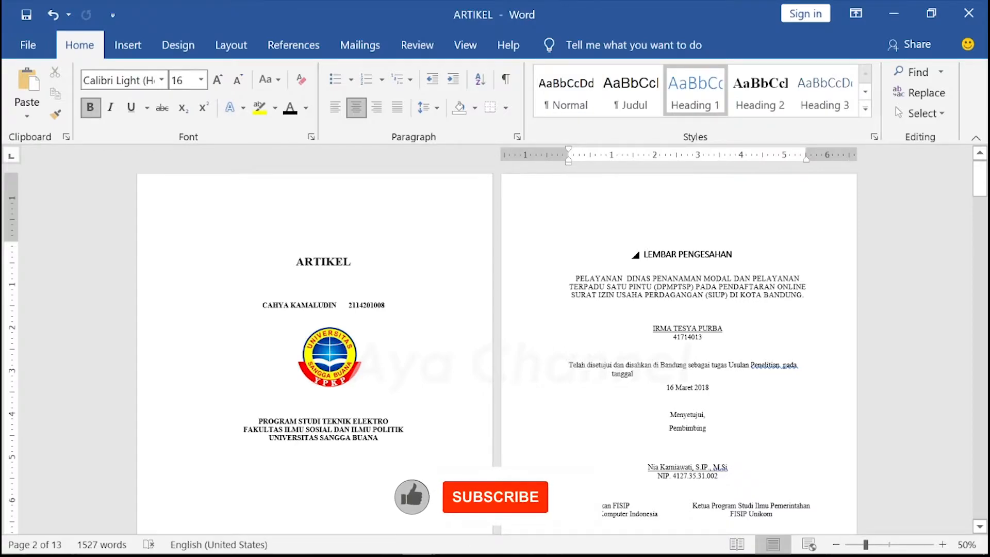
pyautogui.moveTo(636, 254); pyautogui.dragTo(735, 255)
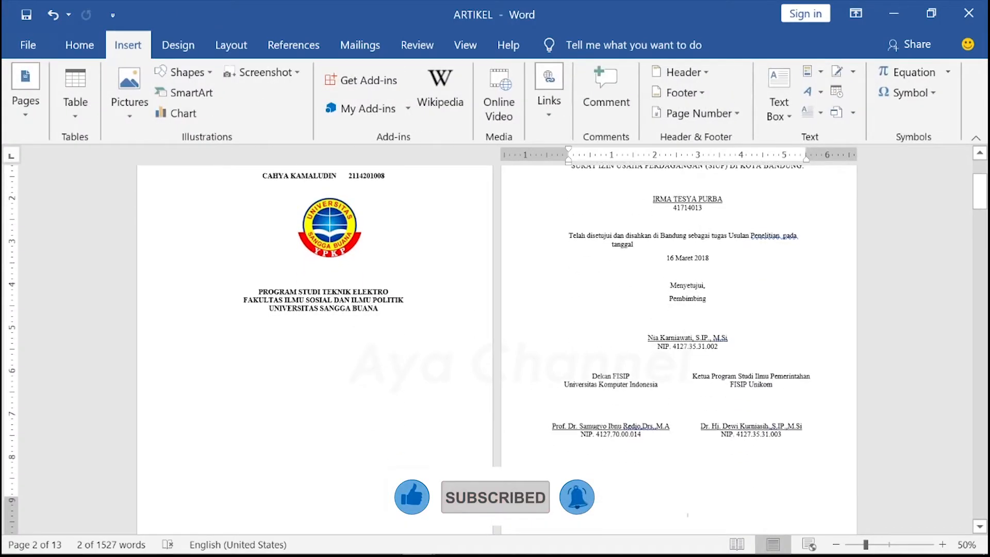
pyautogui.scroll(-5, 495, 341)
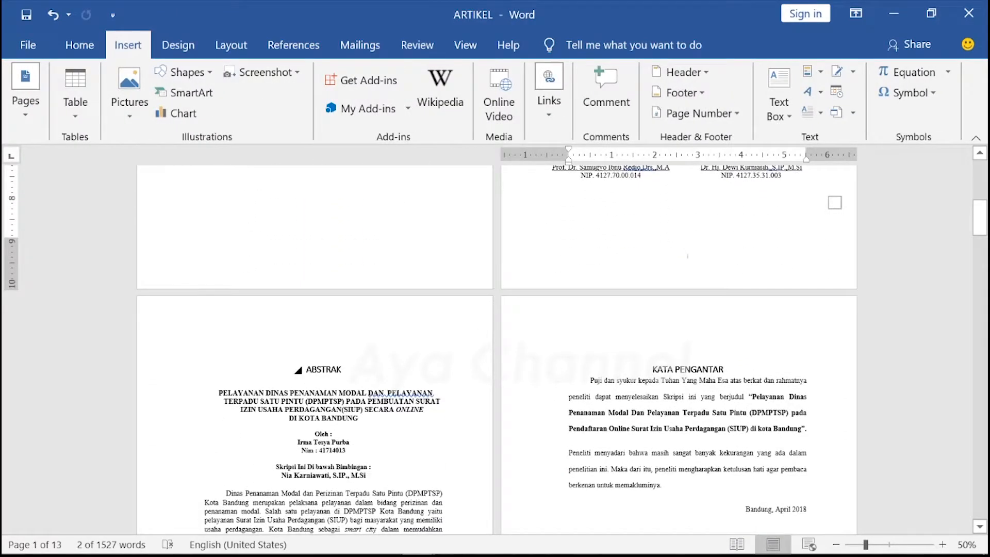
pyautogui.click(299, 369)
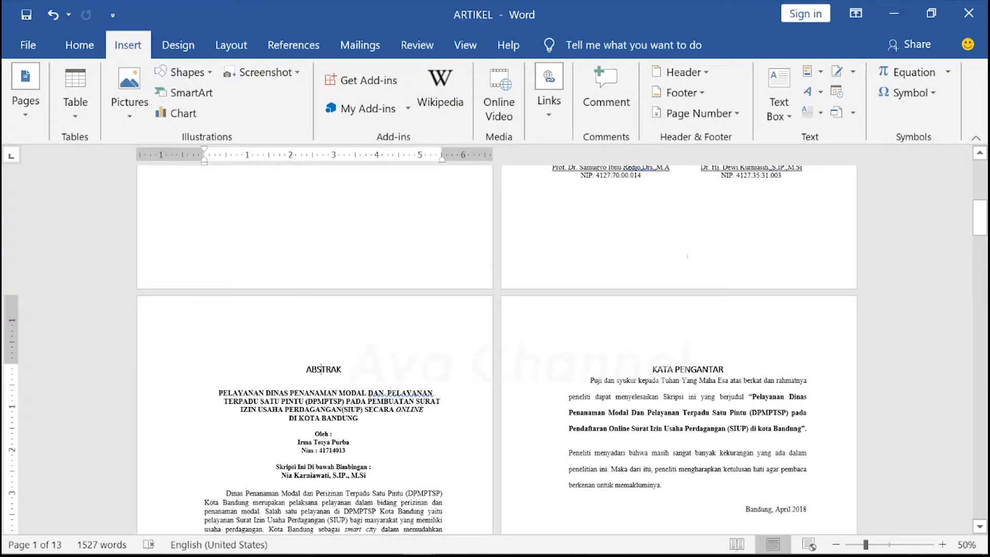
pyautogui.click(79, 45)
# Make the PENDAHALUAN heading under BAB 1 bold
pyautogui.scroll(-3, 647, 372)
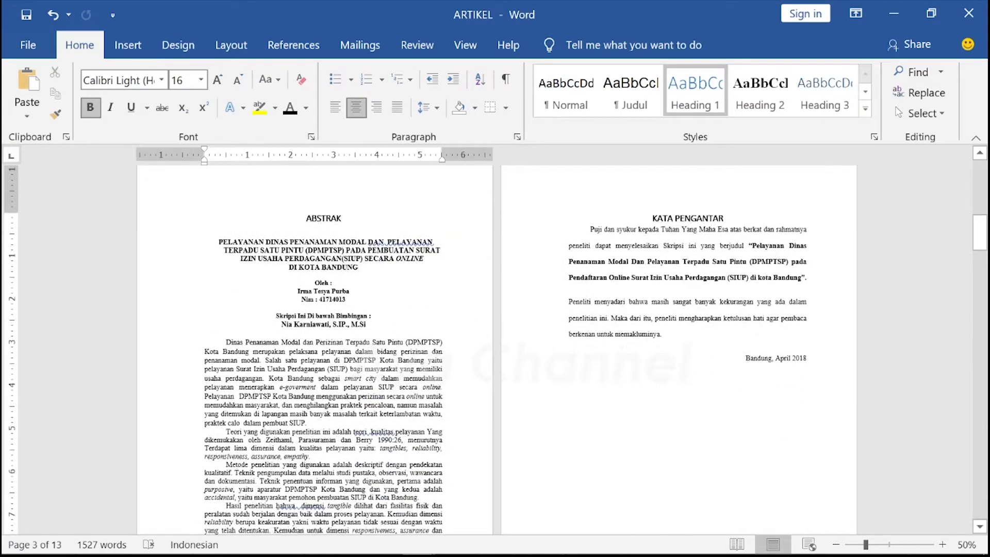
pyautogui.scroll(-9, 670, 340)
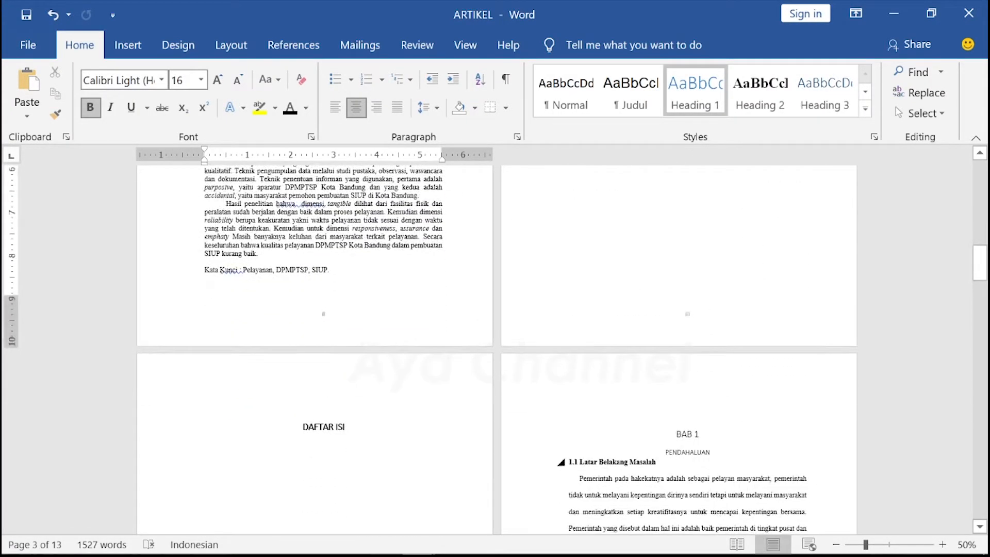
pyautogui.click(670, 324)
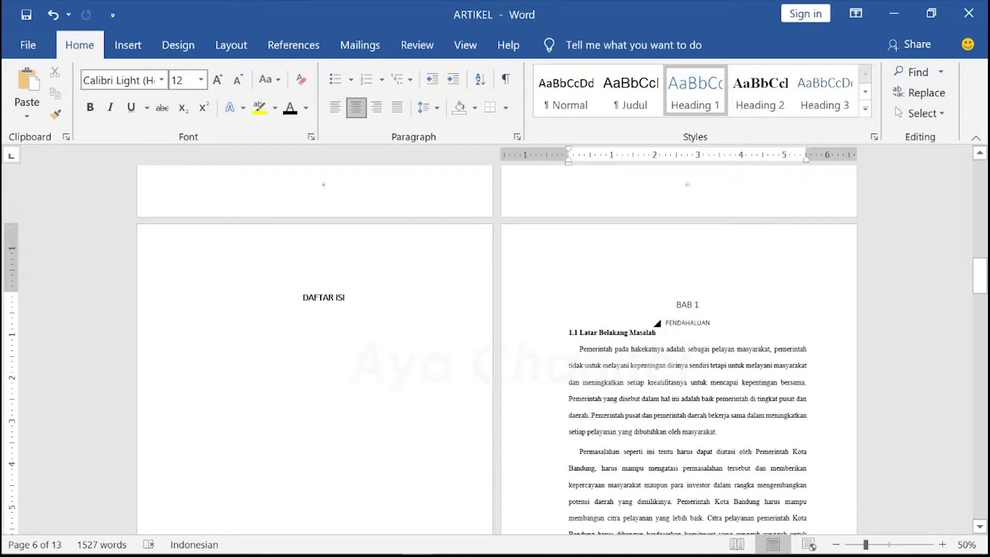
pyautogui.moveTo(711, 323); pyautogui.dragTo(666, 323)
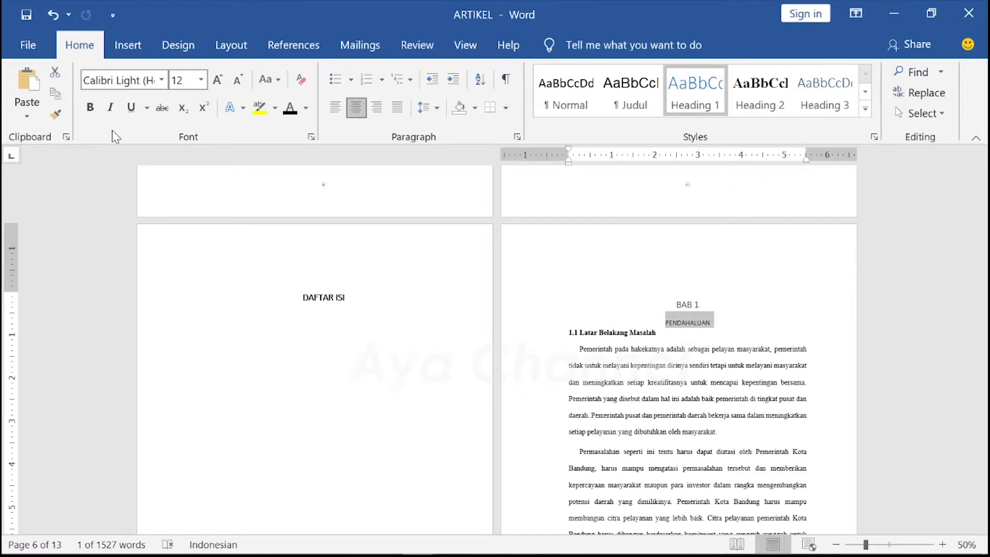
pyautogui.click(82, 110)
# Check the styles of the BAB 1, PENDAHALUAN, 1.1 Latar Belakang Masalah and 1.2 Rumusan Masalah headings and the body text
pyautogui.click(617, 332)
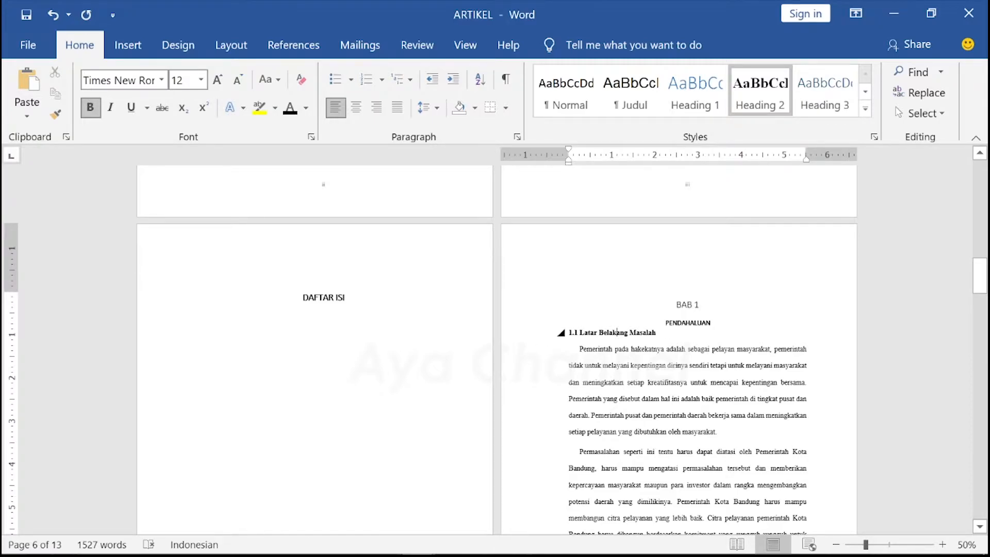
pyautogui.click(650, 382)
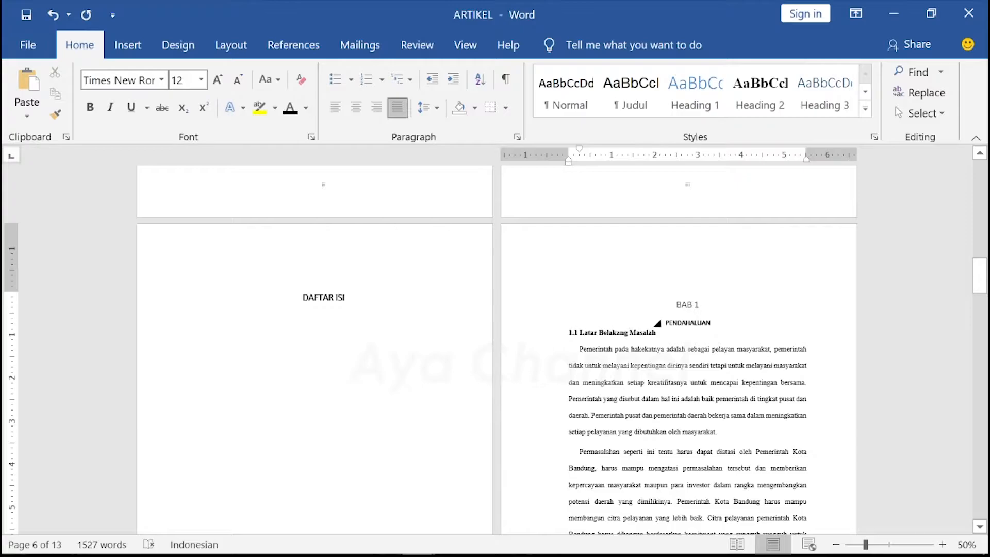
pyautogui.click(688, 323)
pyautogui.click(695, 305)
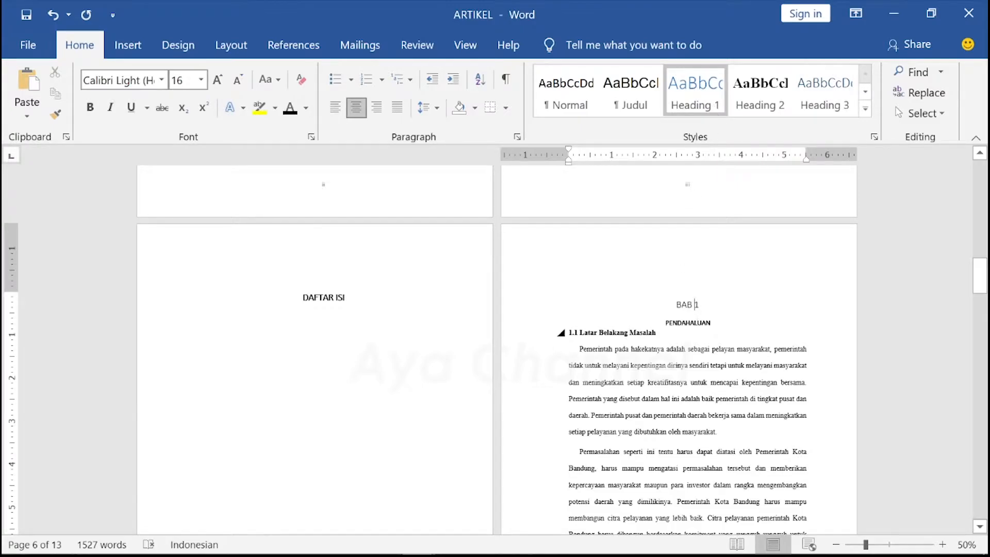
pyautogui.click(698, 323)
pyautogui.click(621, 332)
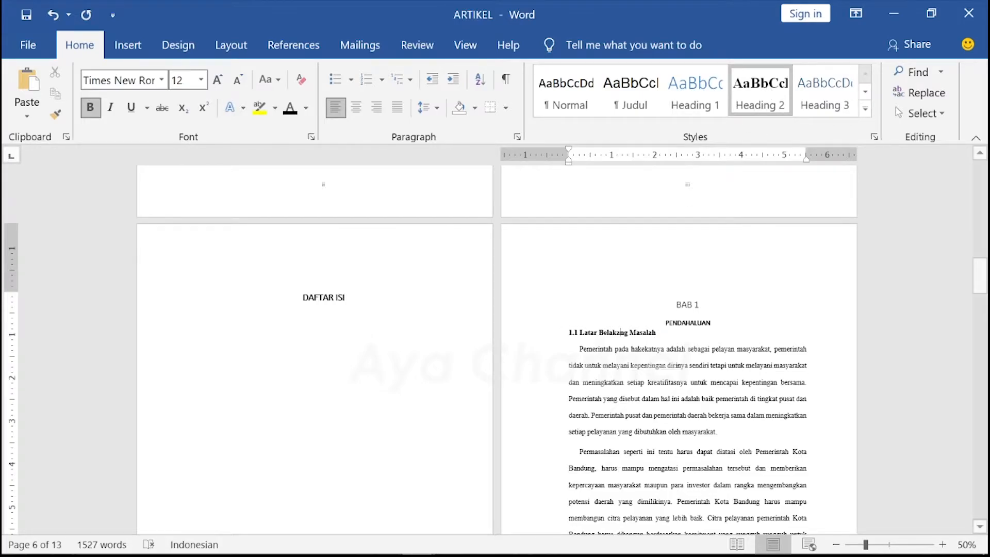
pyautogui.scroll(-6, 620, 332)
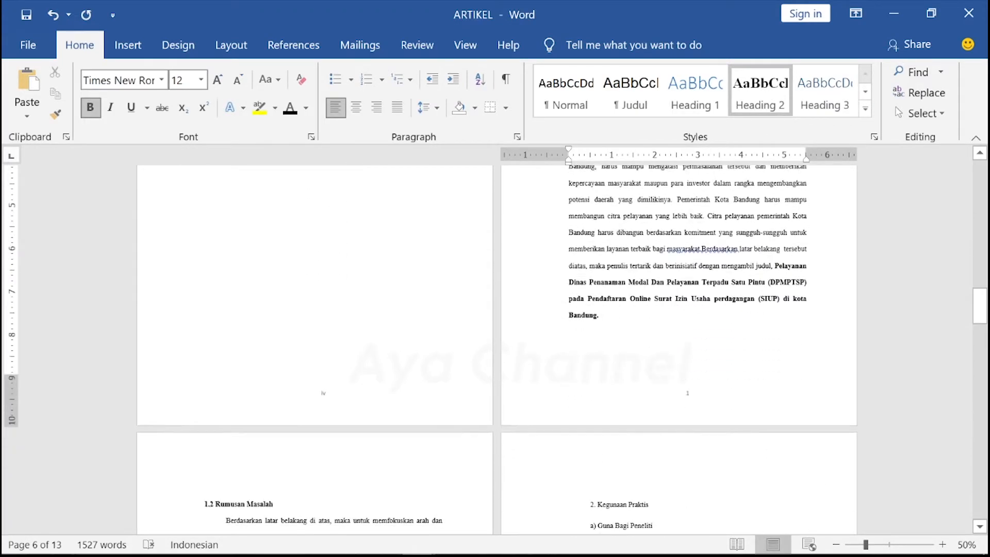
pyautogui.scroll(-3, 496, 340)
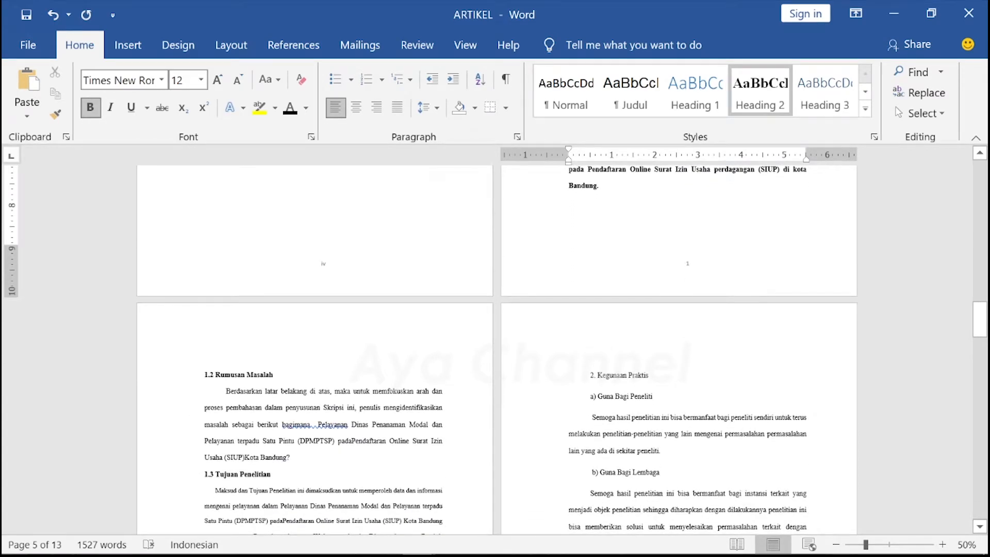
pyautogui.scroll(-3, 497, 340)
pyautogui.click(247, 246)
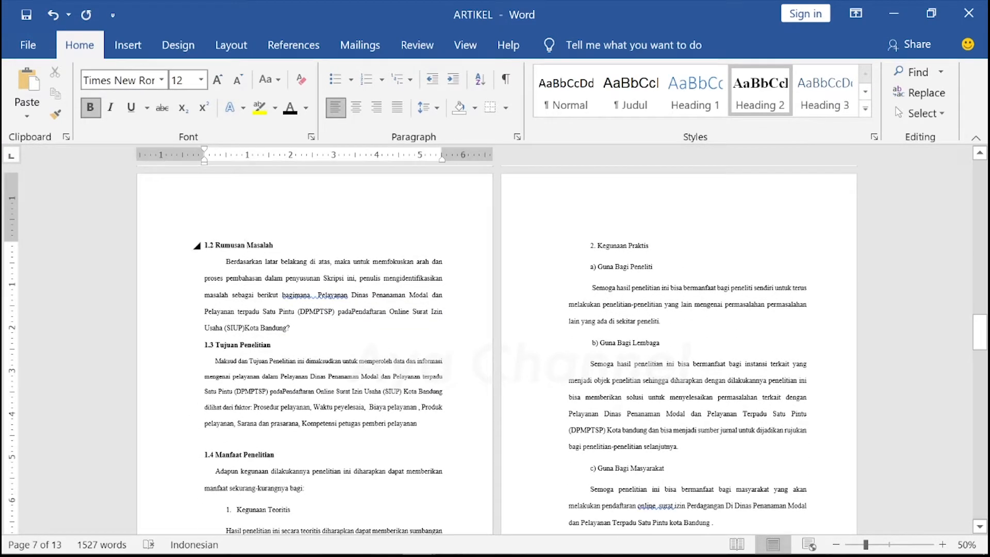
pyautogui.scroll(-3, 497, 340)
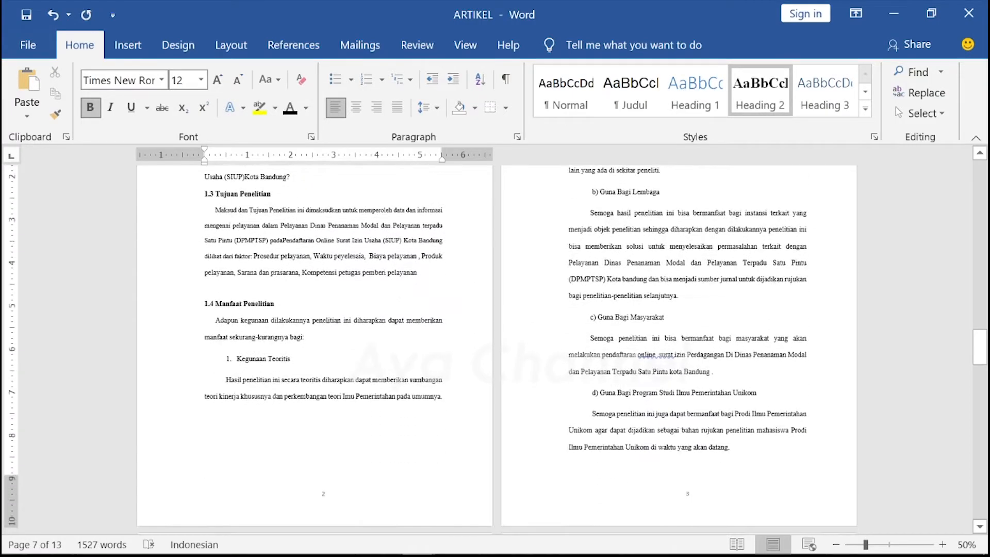
# Go back over the DAFTAR ISI, ABSTRAK and KATA PENGANTAR pages and check their heading styles
pyautogui.moveTo(985, 240); pyautogui.dragTo(984, 264)
pyautogui.click(297, 444)
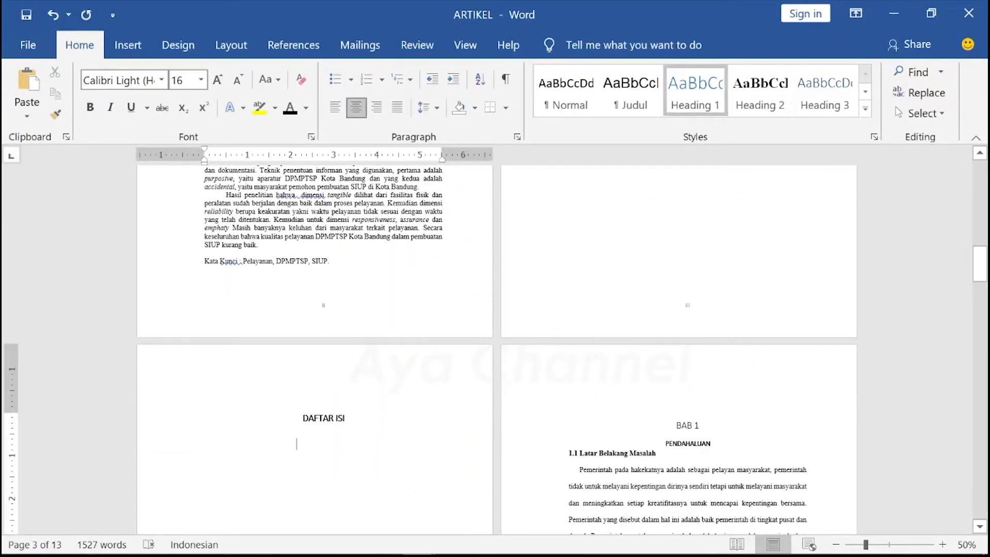
pyautogui.scroll(8, 308, 425)
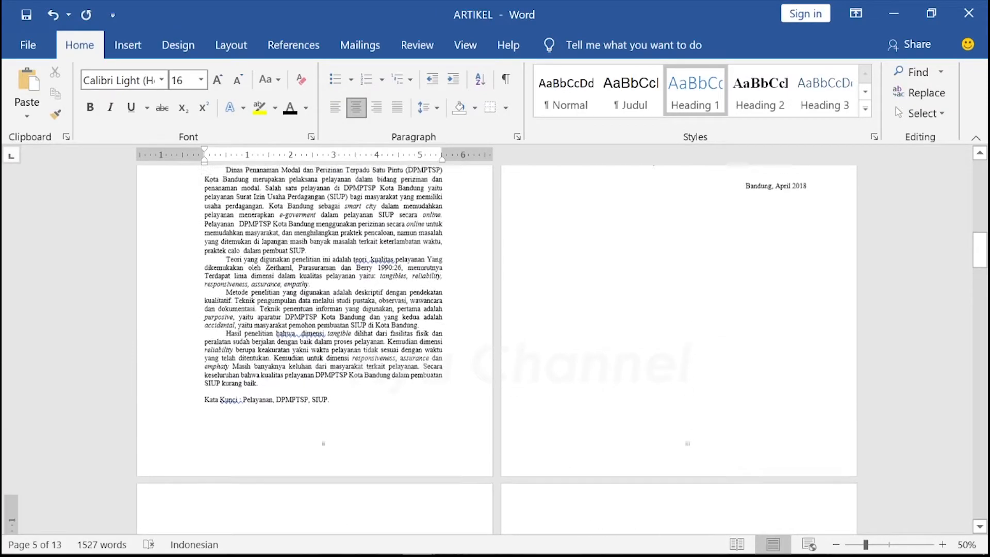
pyautogui.scroll(-5, 309, 426)
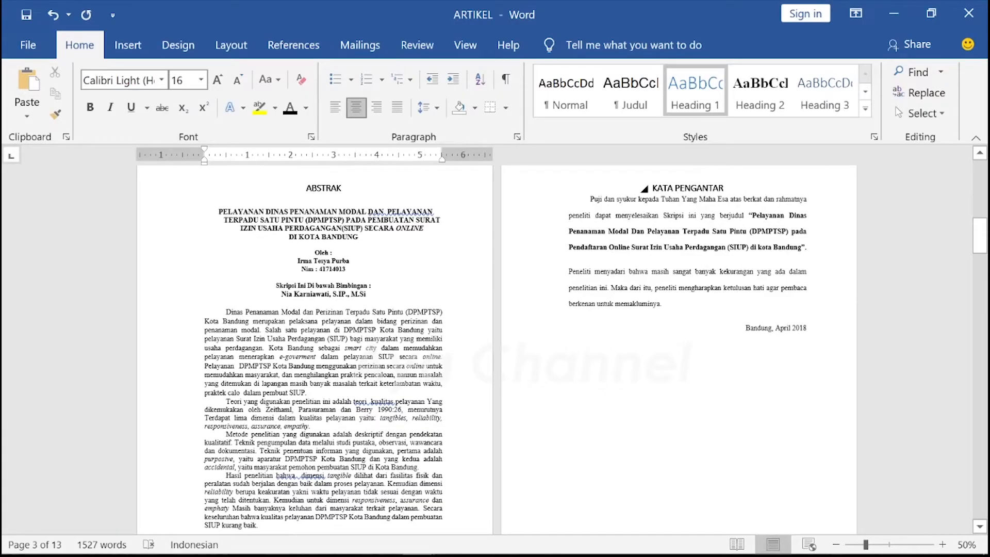
pyautogui.click(652, 188)
pyautogui.scroll(-3, 652, 188)
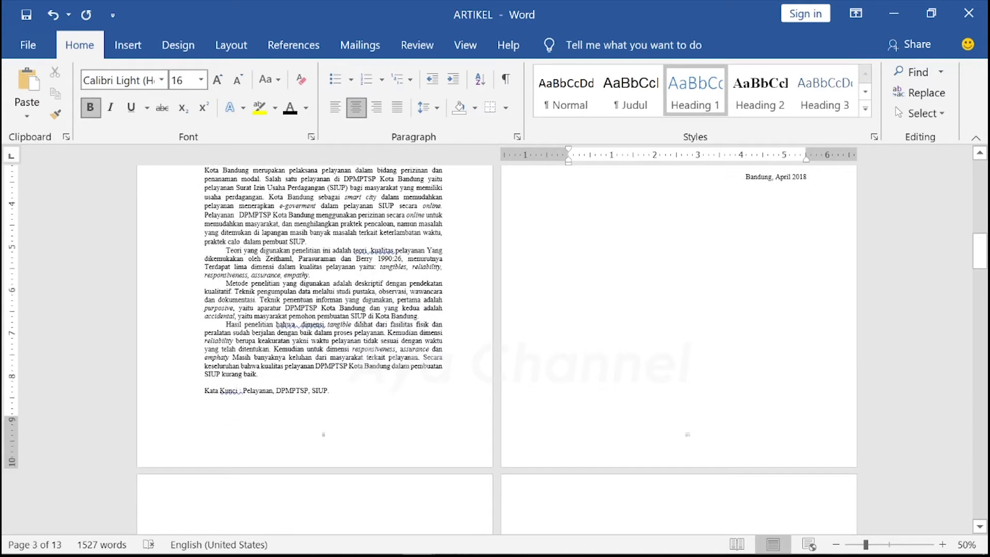
pyautogui.scroll(-3, 580, 361)
pyautogui.click(580, 425)
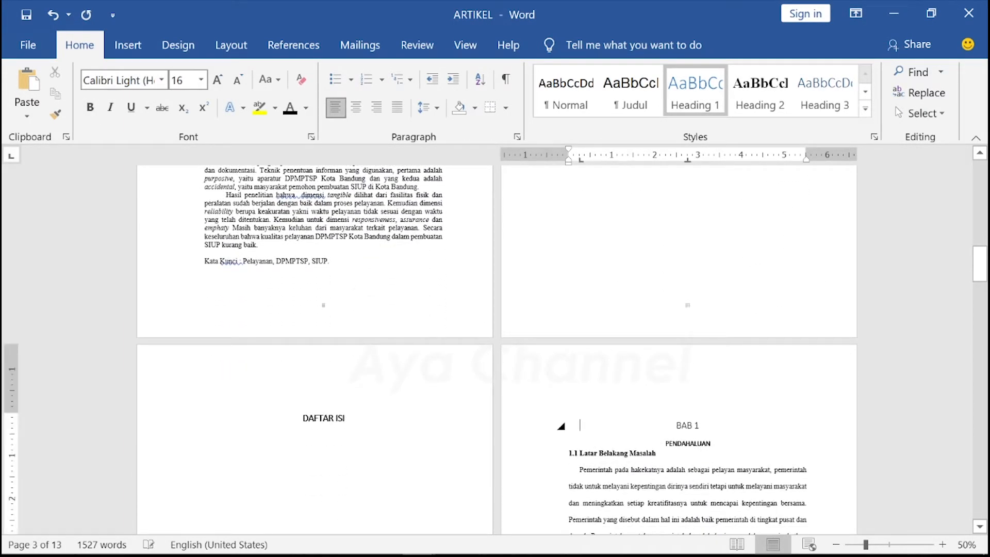
pyautogui.doubleClick(597, 404)
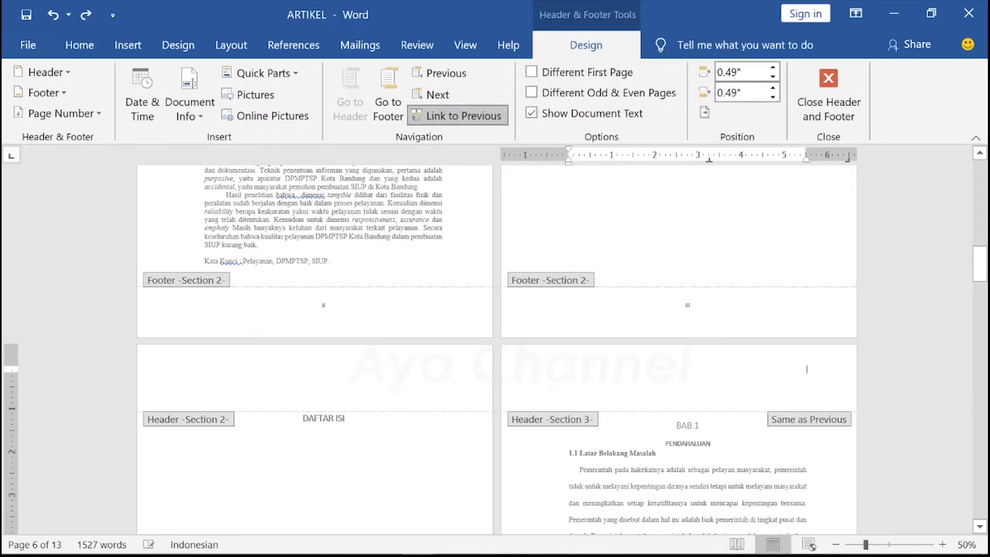
pyautogui.doubleClick(580, 469)
# Place the text cursor on the empty line below the DAFTAR ISI heading
pyautogui.click(276, 436)
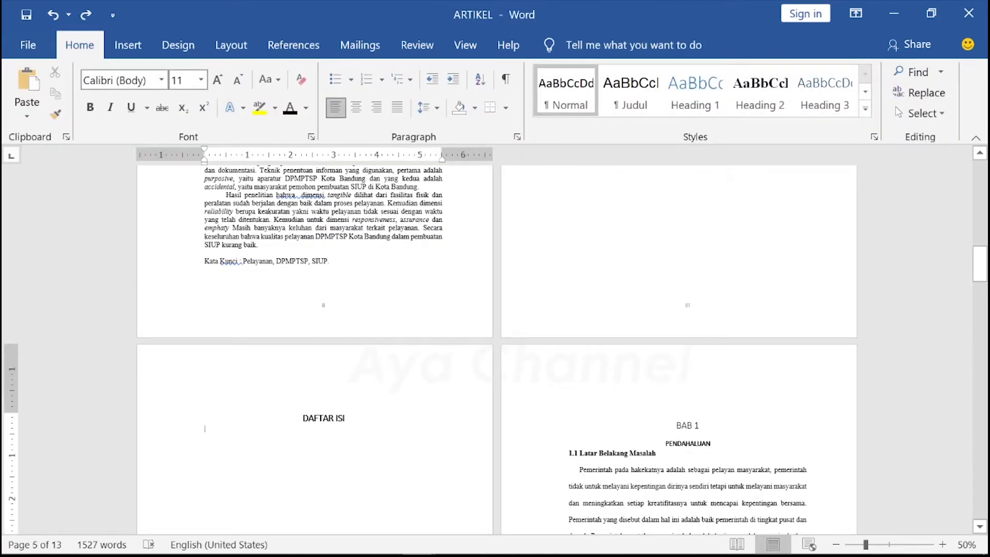
pyautogui.scroll(-2, 495, 340)
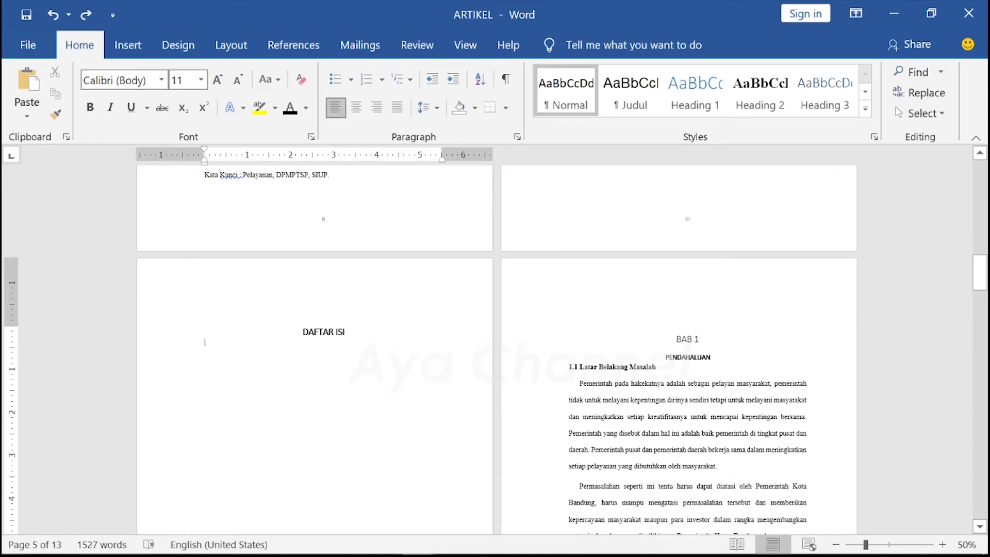
pyautogui.scroll(-2, 495, 340)
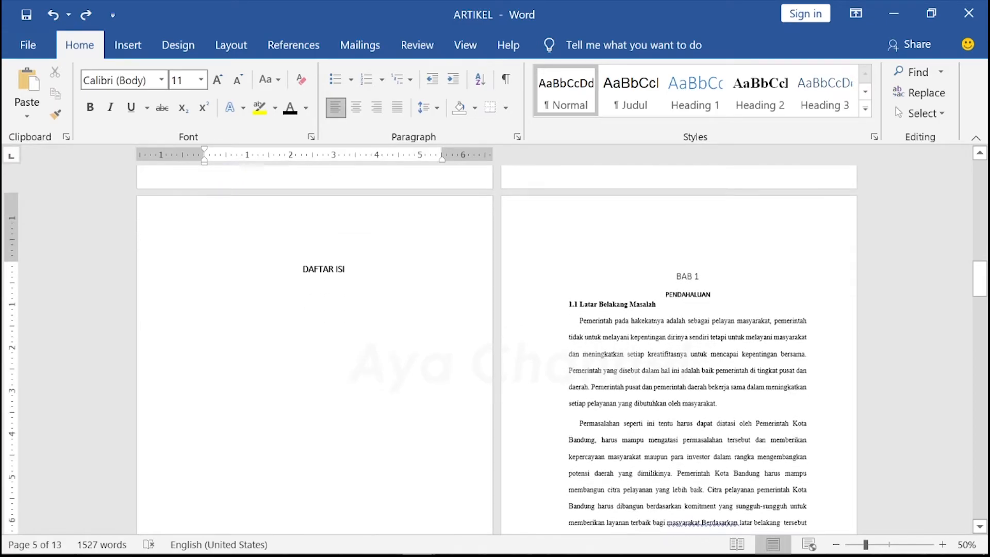
pyautogui.click(132, 47)
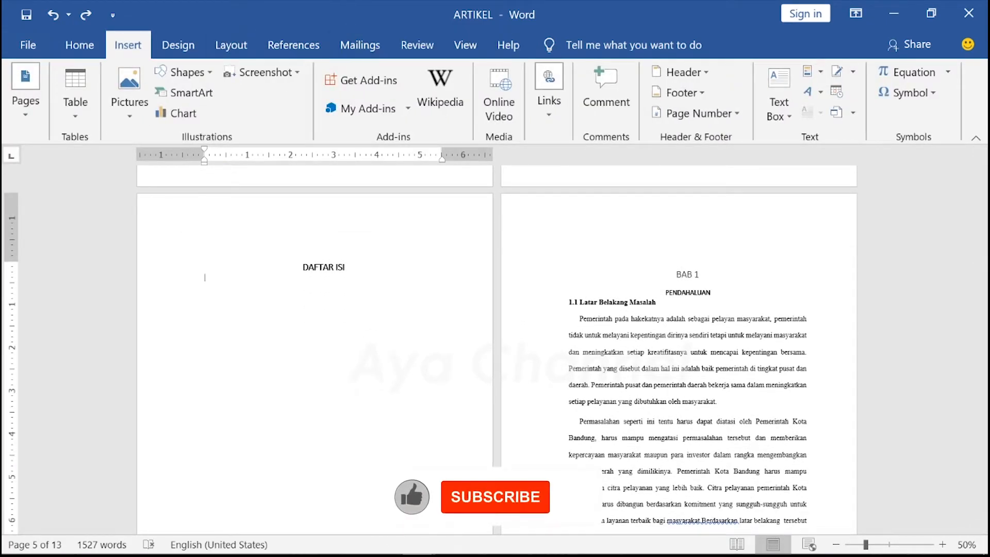
pyautogui.click(744, 120)
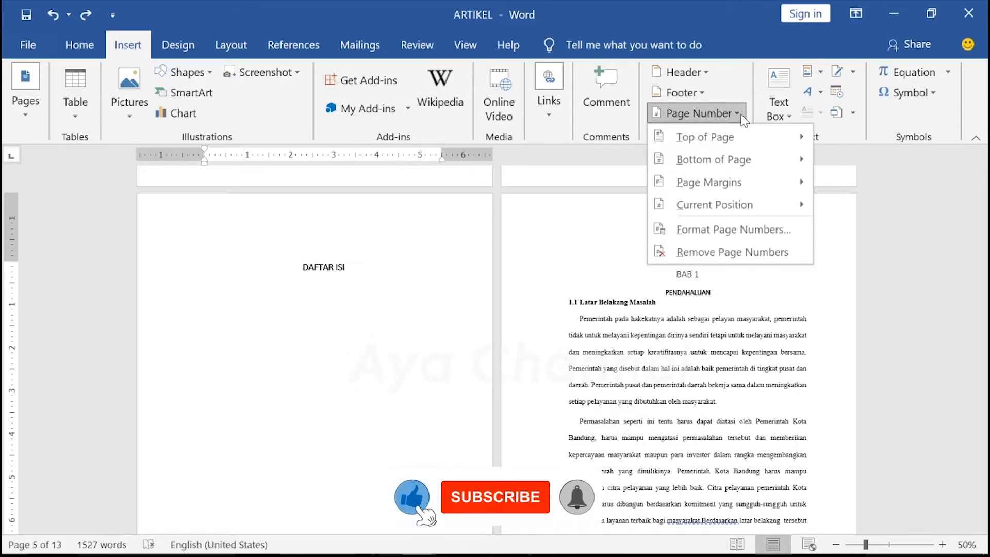
pyautogui.click(744, 120)
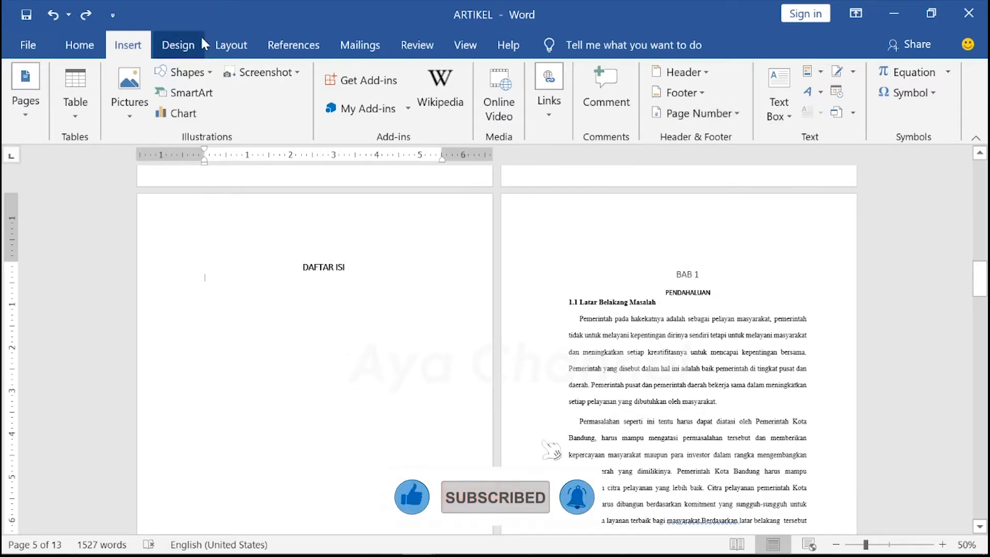
# Add another empty line below the DAFTAR ISI heading and insert the Automatic Table 2 table of contents there
pyautogui.press('Return')
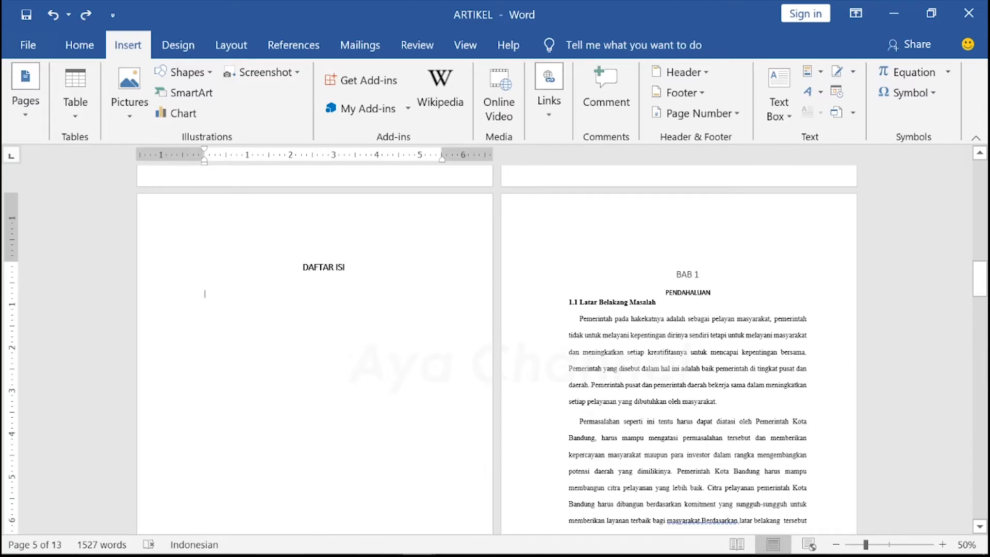
pyautogui.click(313, 44)
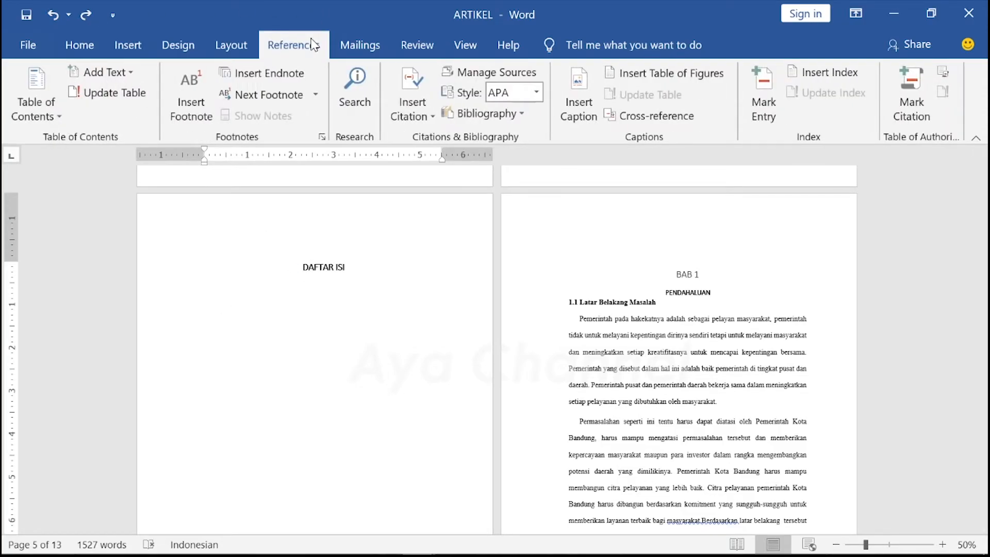
pyautogui.click(54, 117)
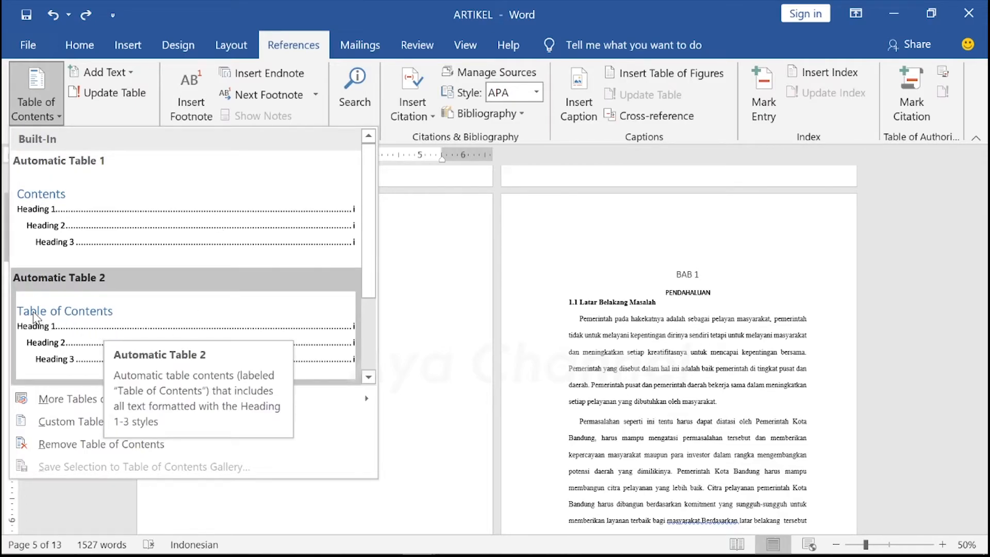
pyautogui.click(77, 330)
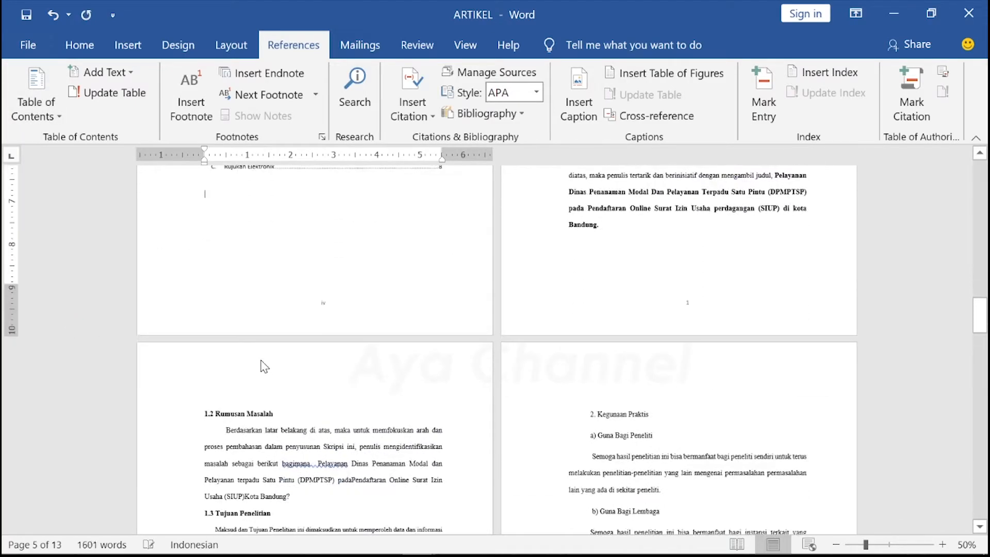
# Examine the entries and page numbers of the inserted table of contents at a larger zoom
pyautogui.scroll(5, 301, 366)
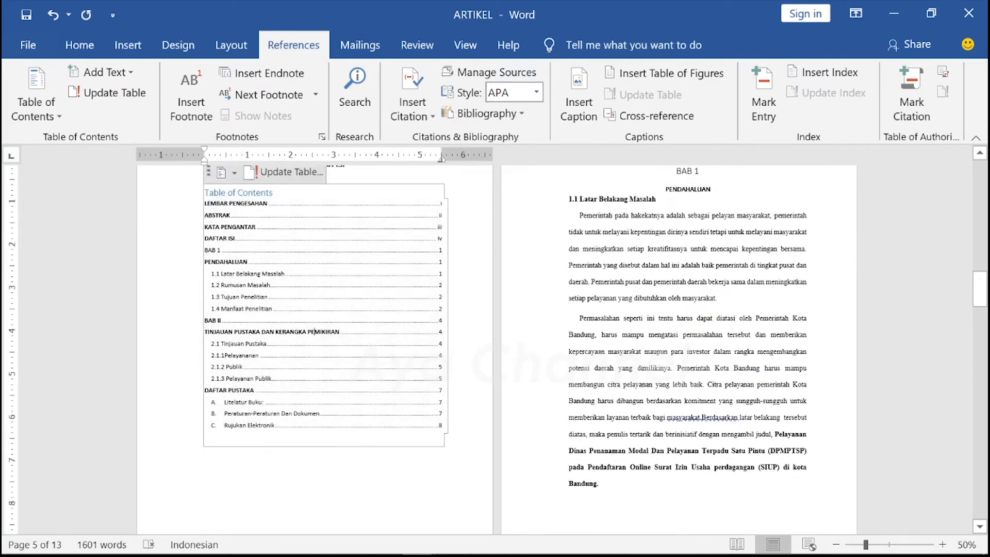
pyautogui.scroll(1, 314, 355)
pyautogui.click(381, 247)
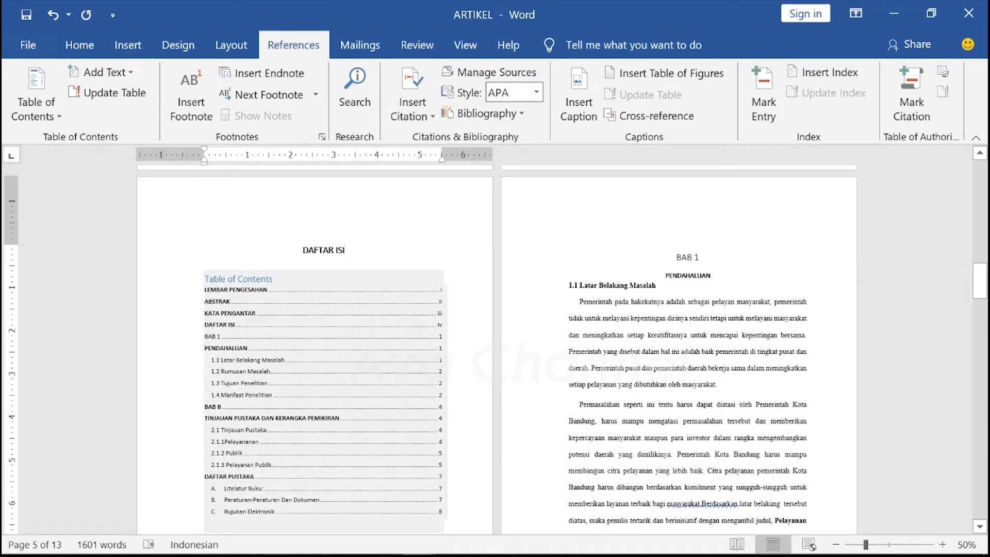
pyautogui.click(237, 325)
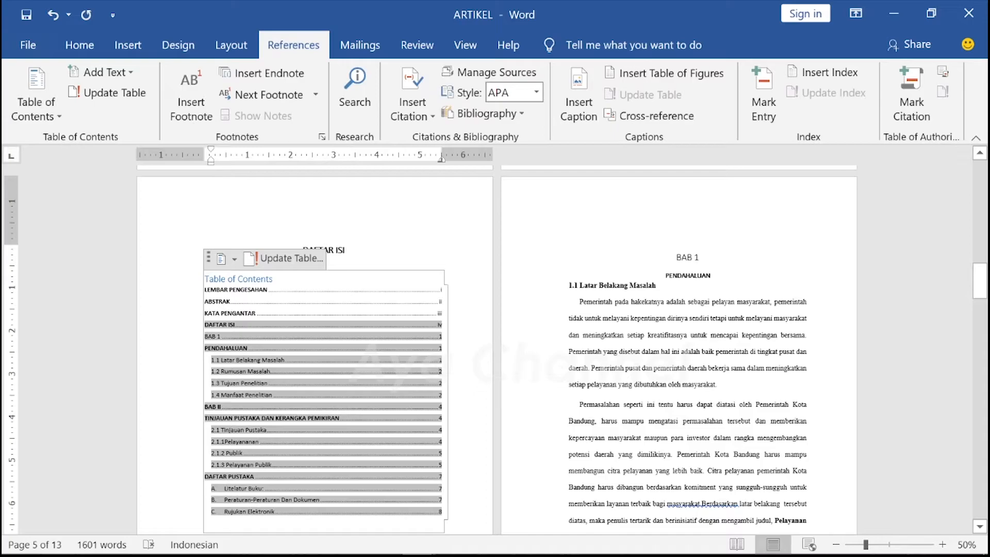
pyautogui.click(268, 290)
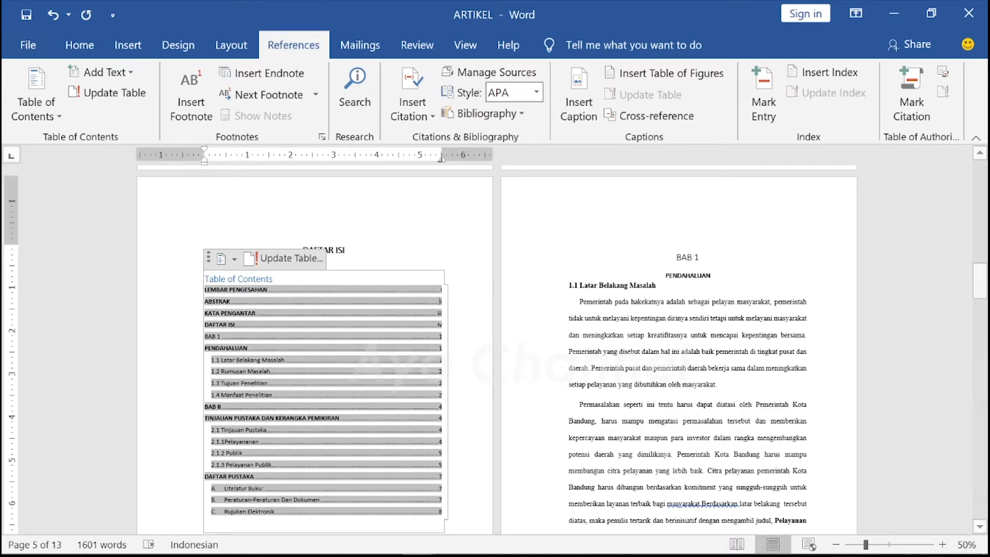
pyautogui.click(942, 544)
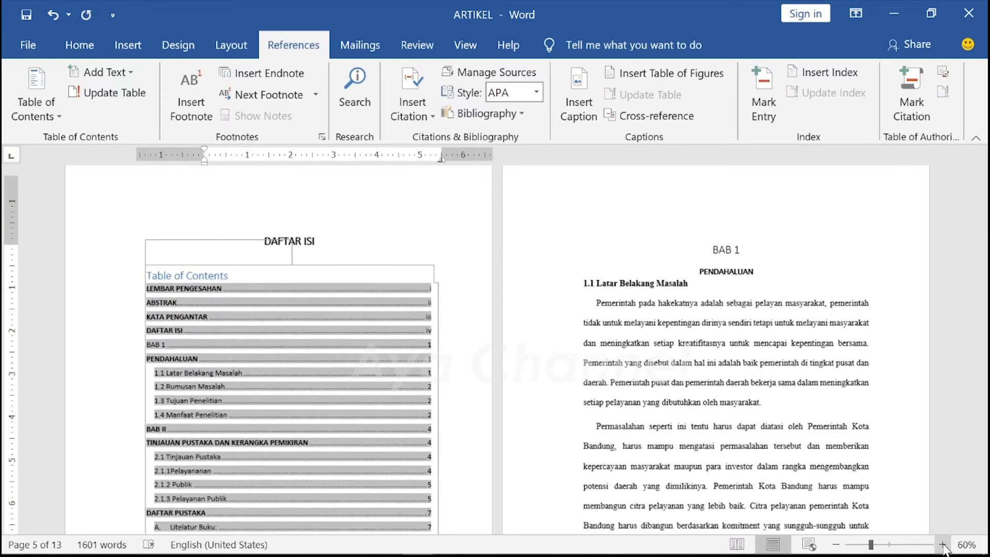
pyautogui.click(942, 545)
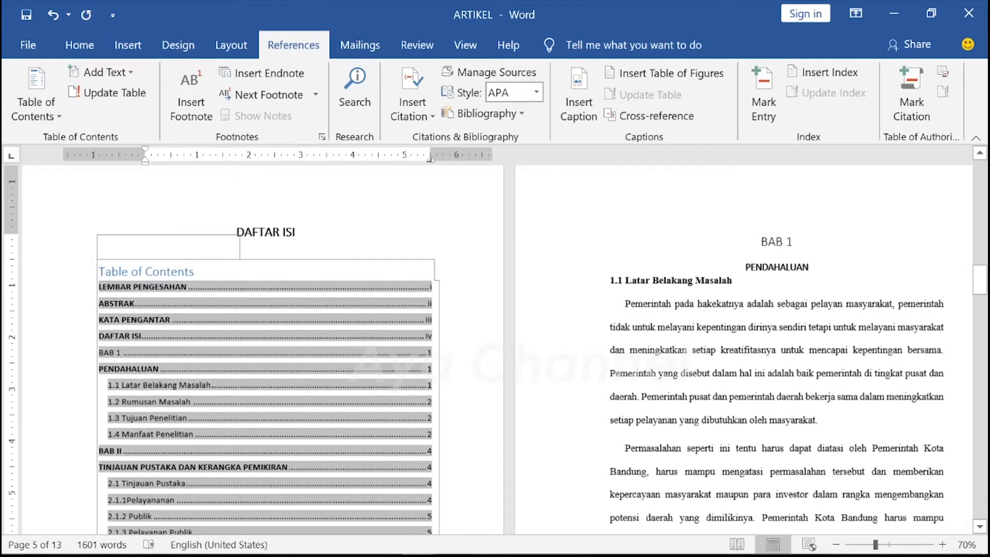
pyautogui.scroll(-2, 316, 266)
pyautogui.scroll(1, 316, 266)
pyautogui.scroll(2, 497, 341)
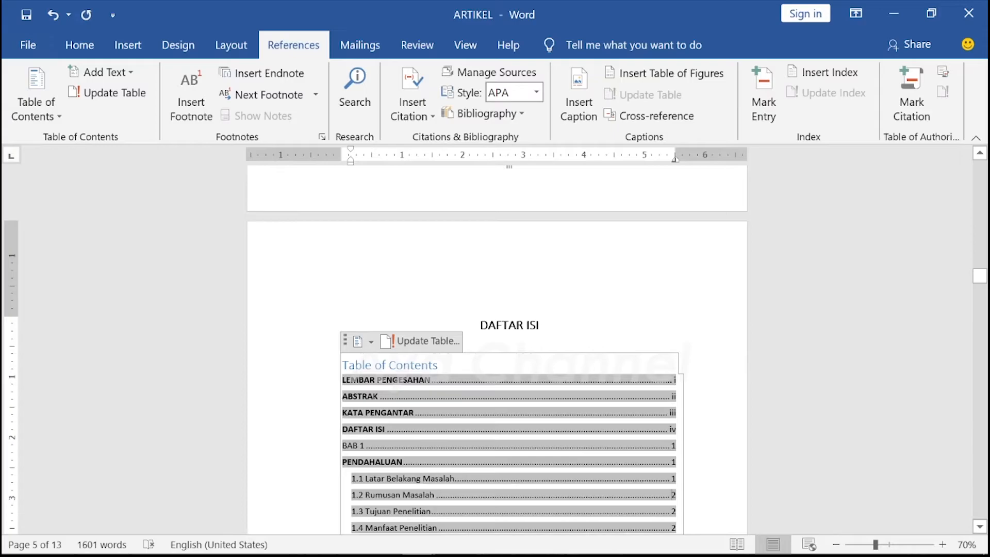
pyautogui.scroll(-15, 495, 397)
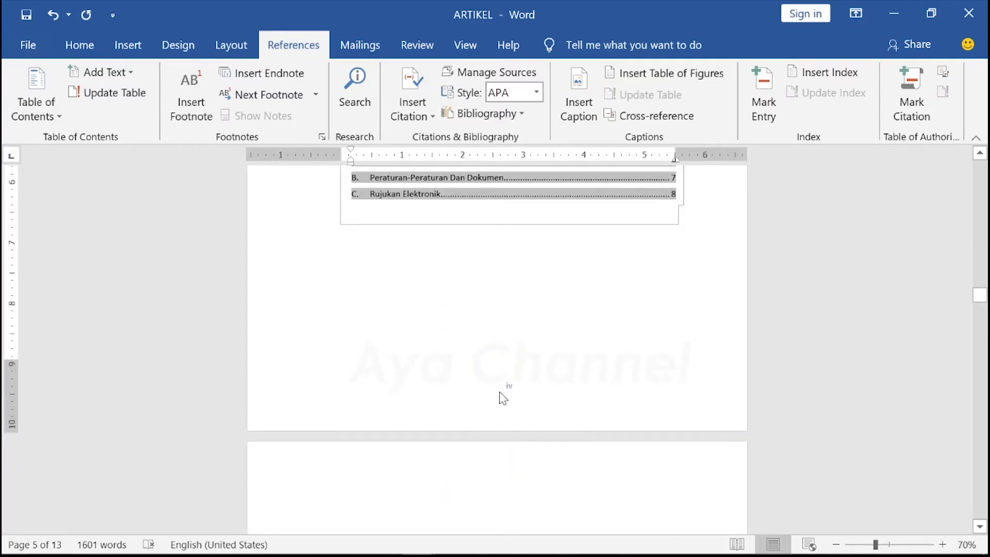
pyautogui.scroll(12, 510, 390)
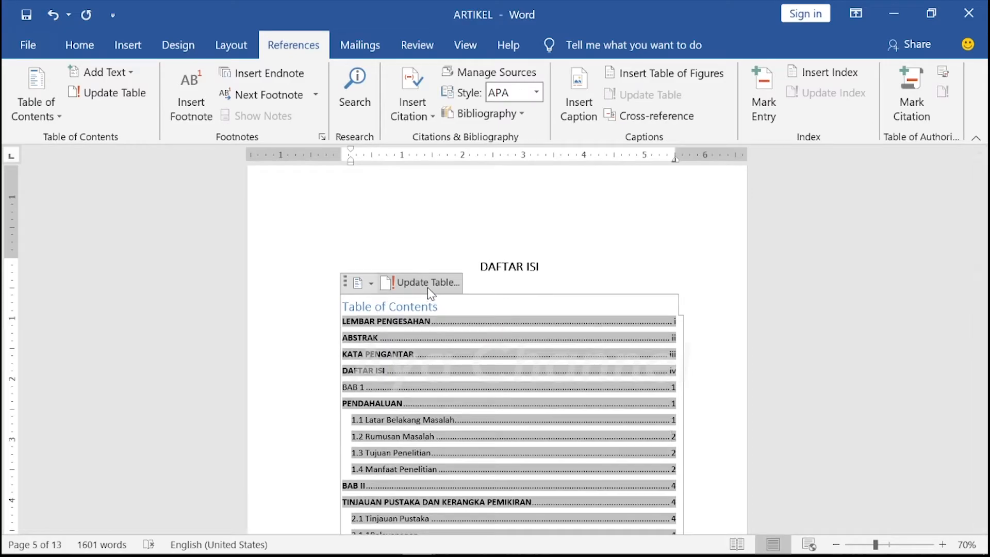
# Update the entire table of contents and look over its entries from LEMBAR PENGESAHAN to Rujukan Elektronik
pyautogui.click(432, 283)
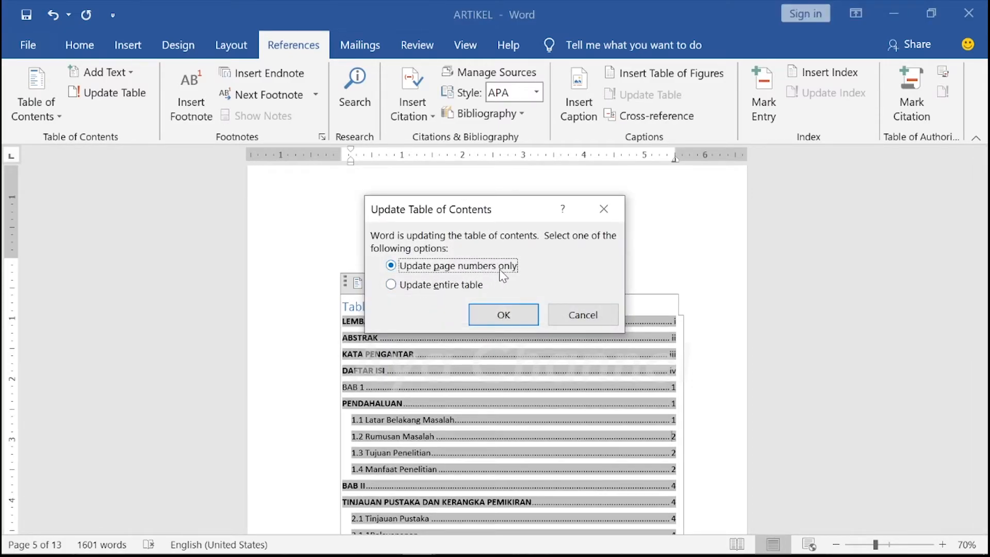
pyautogui.click(406, 286)
pyautogui.click(499, 312)
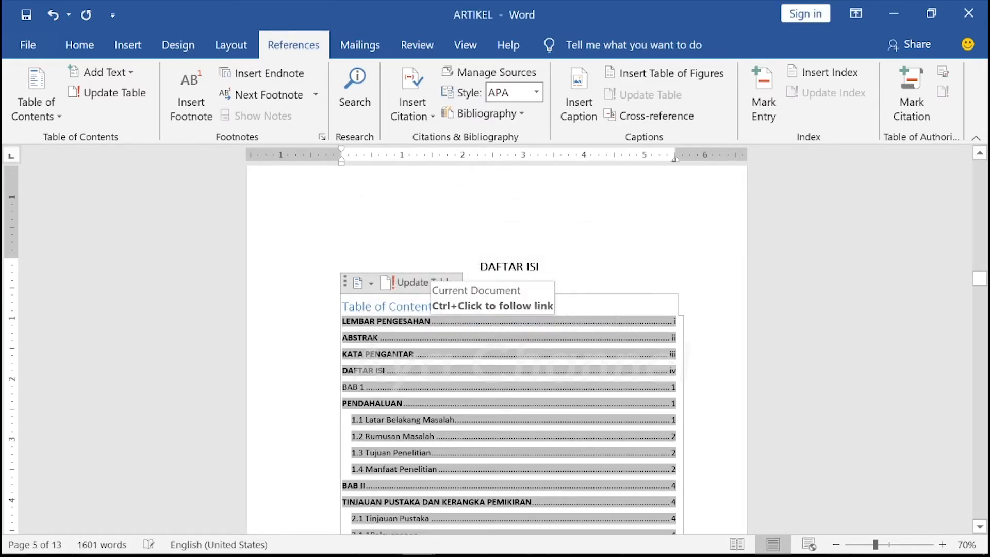
pyautogui.scroll(-3, 495, 320)
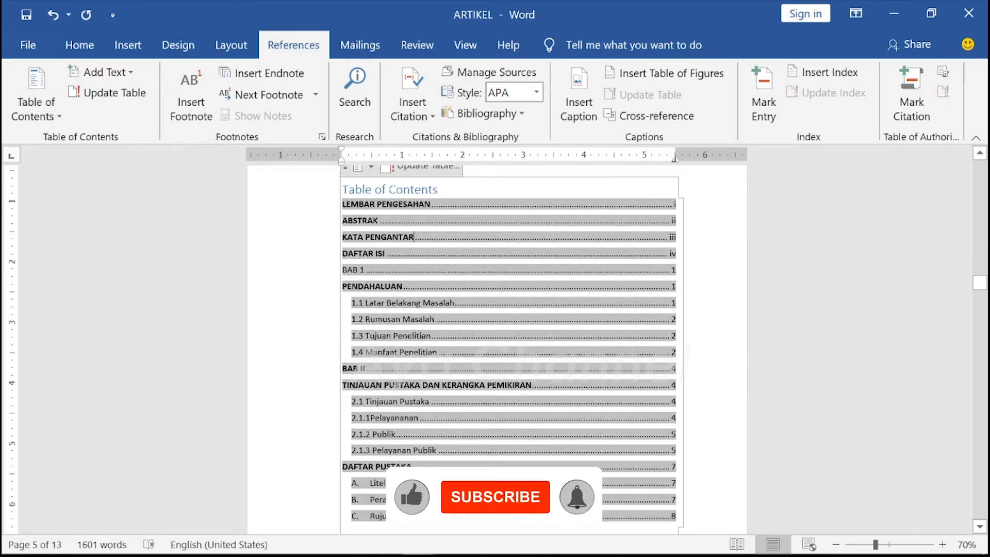
pyautogui.scroll(3, 508, 340)
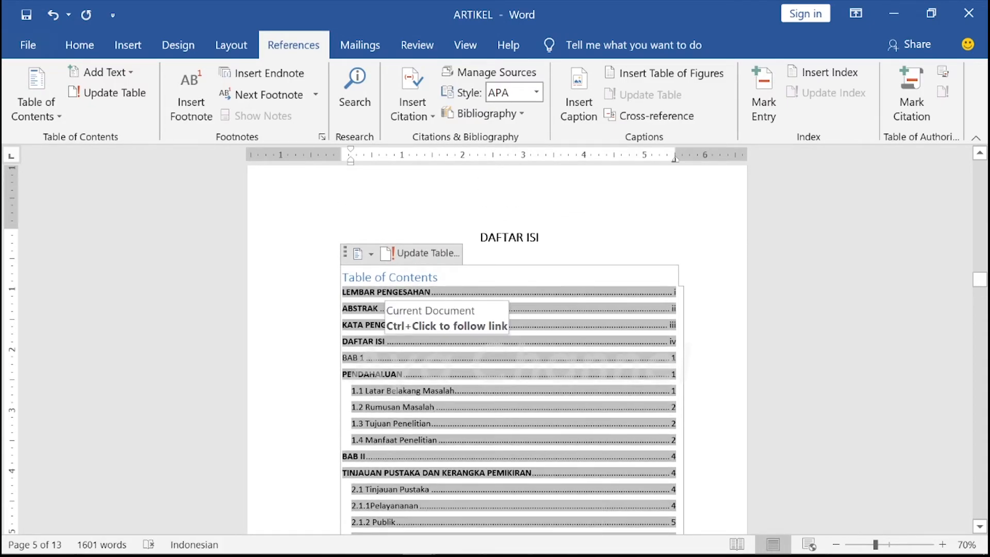
pyautogui.scroll(-6, 434, 348)
pyautogui.scroll(5, 434, 348)
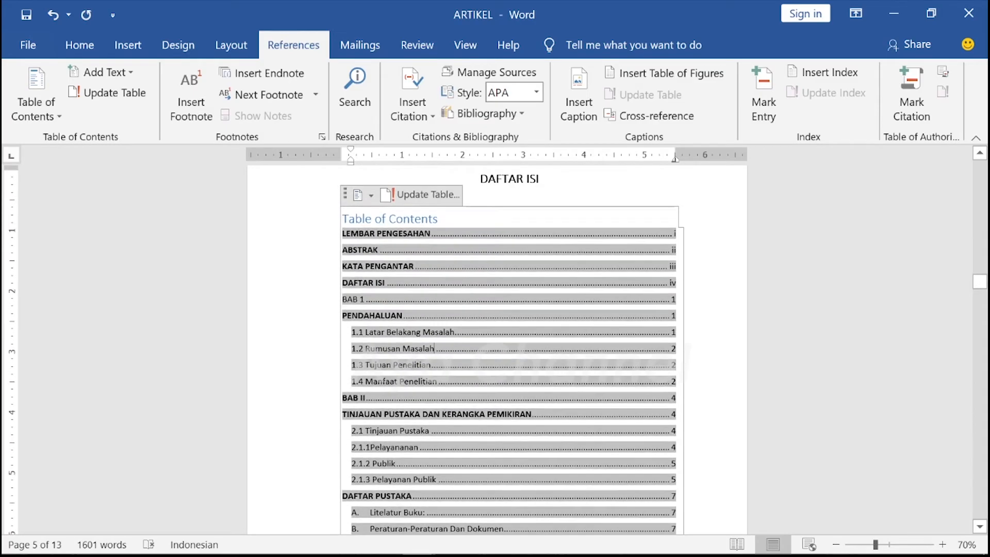
# Change the DAFTAR ISI heading above the table of contents to DAFTAR NOMOR
pyautogui.scroll(5, 434, 348)
pyautogui.click(540, 325)
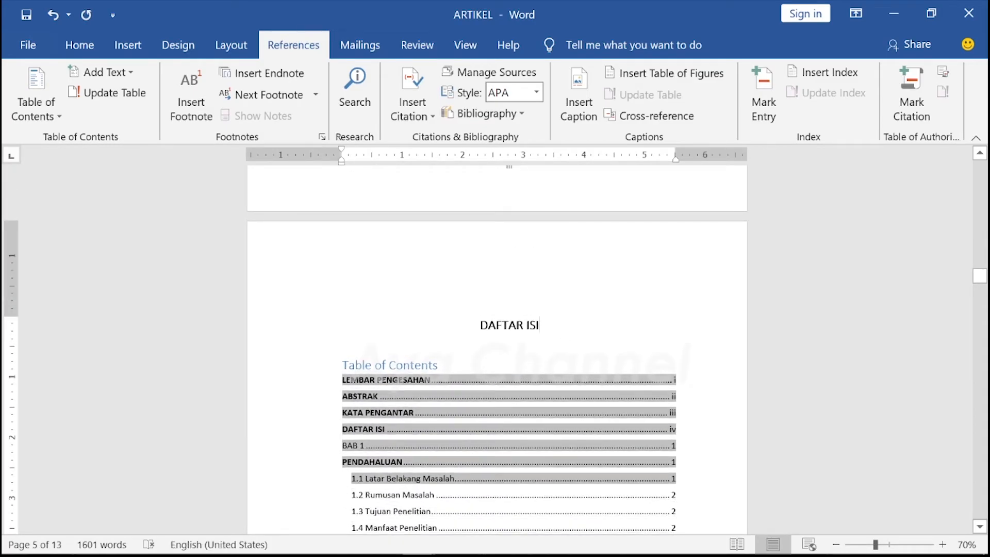
pyautogui.press('BackSpace')
pyautogui.press('BackSpace')
pyautogui.press('BackSpace')
pyautogui.write('NOMOR')
# Update the entire table of contents so its entry follows the DAFTAR NOMOR heading
pyautogui.click(670, 429)
pyautogui.click(384, 429)
pyautogui.scroll(-1, 383, 429)
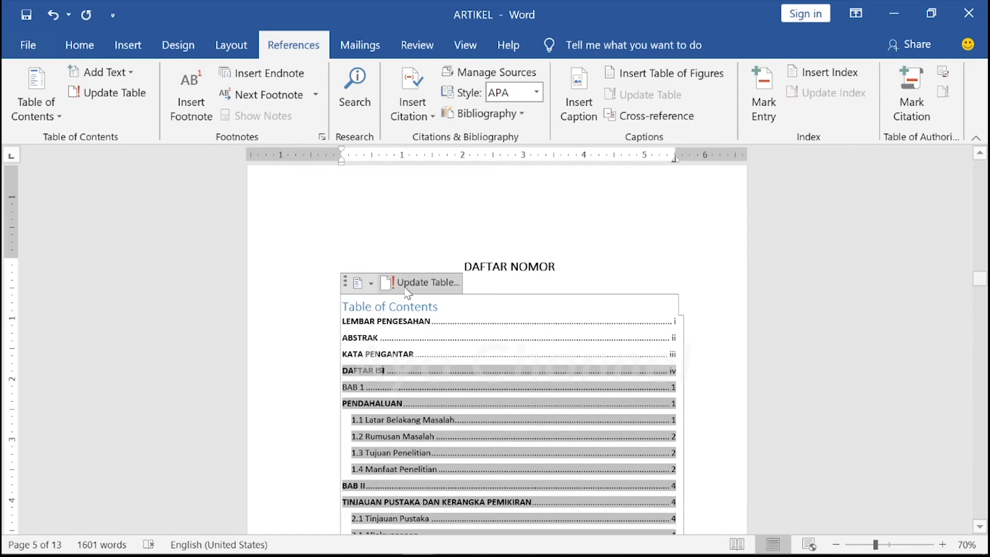
pyautogui.click(407, 286)
pyautogui.click(440, 285)
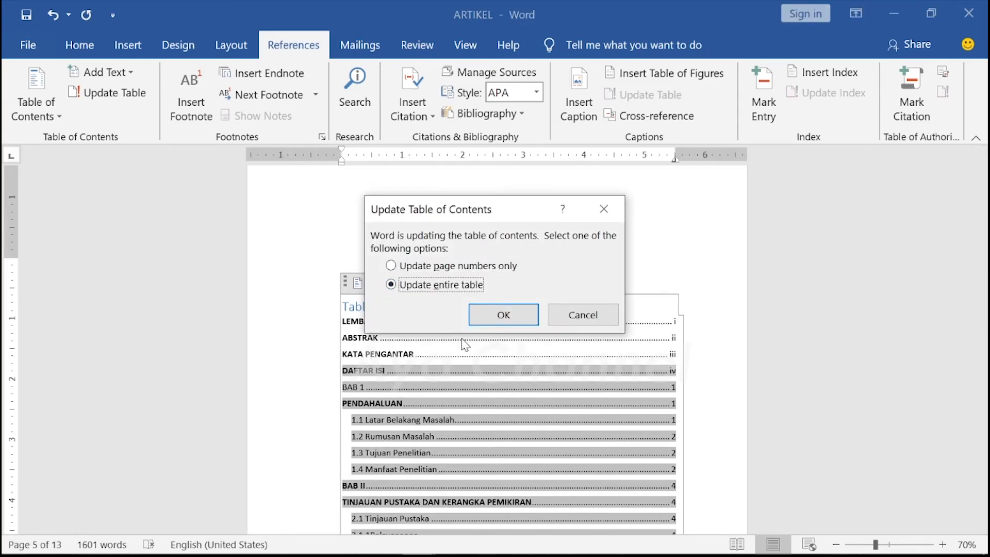
pyautogui.click(502, 314)
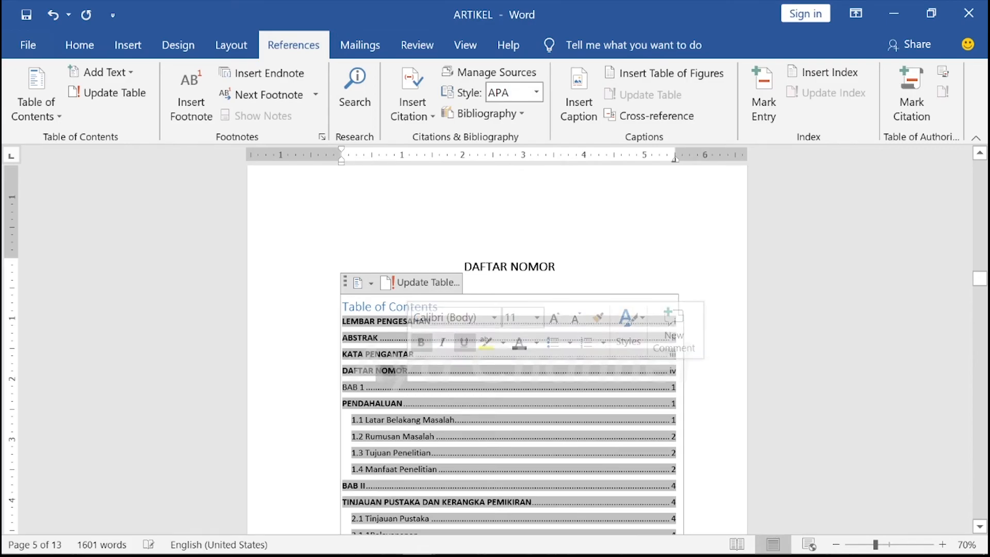
# Change the DAFTAR NOMOR heading above the table of contents back to DAFTAR ISI
pyautogui.click(555, 267)
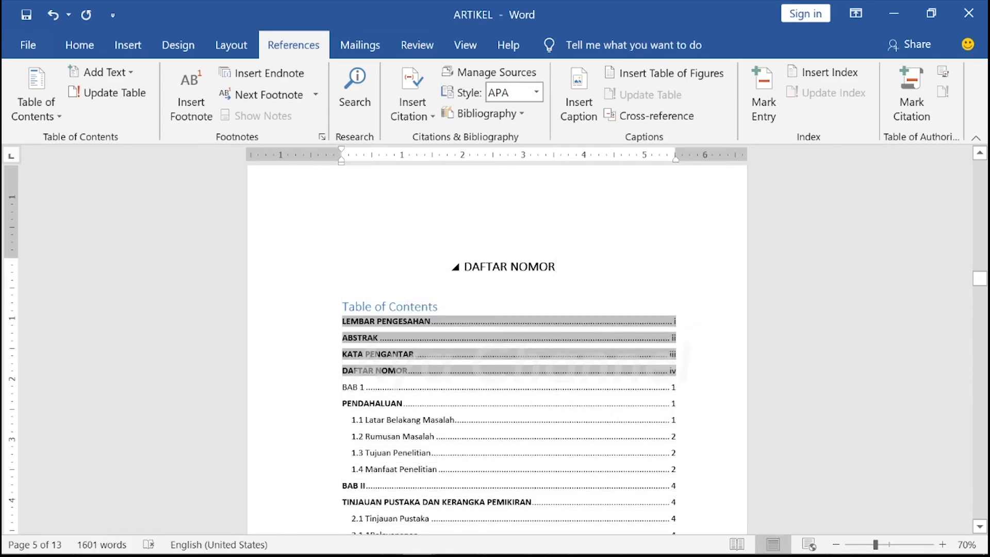
pyautogui.press('BackSpace')
pyautogui.press('BackSpace')
pyautogui.press('BackSpace')
pyautogui.press('BackSpace')
pyautogui.press('BackSpace')
pyautogui.write('ISI')
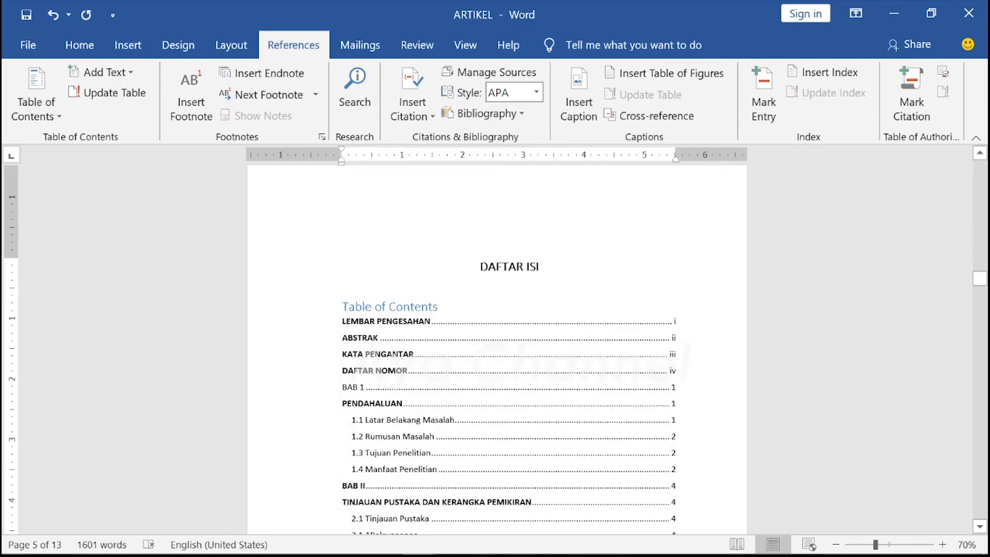
# Update the entire table of contents to match the DAFTAR ISI heading and review its entries
pyautogui.click(408, 282)
pyautogui.click(403, 286)
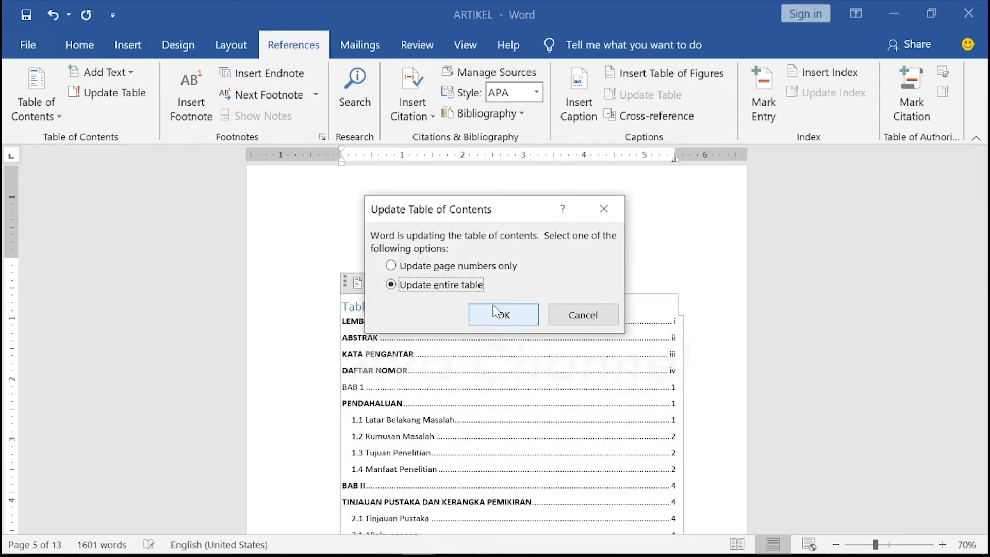
pyautogui.click(496, 315)
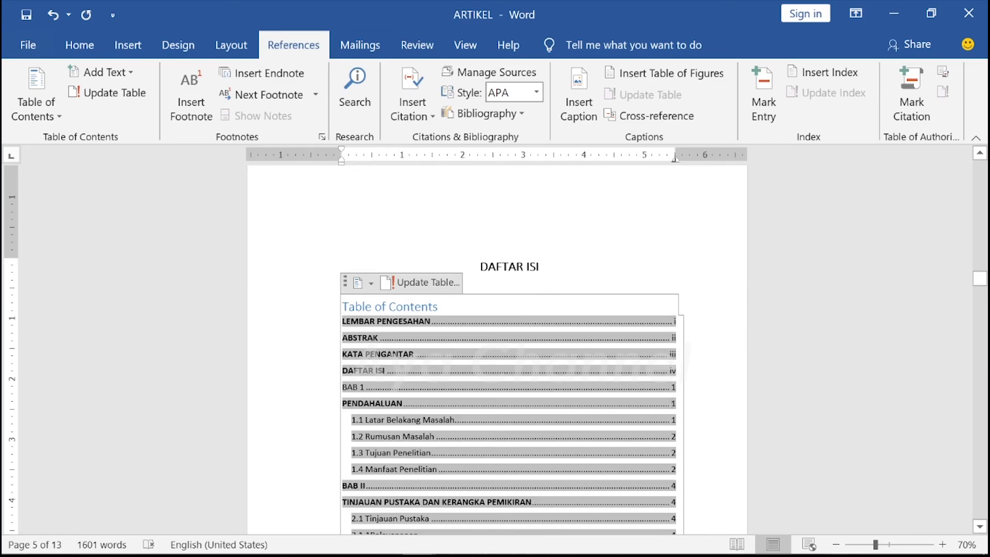
pyautogui.scroll(-5, 507, 341)
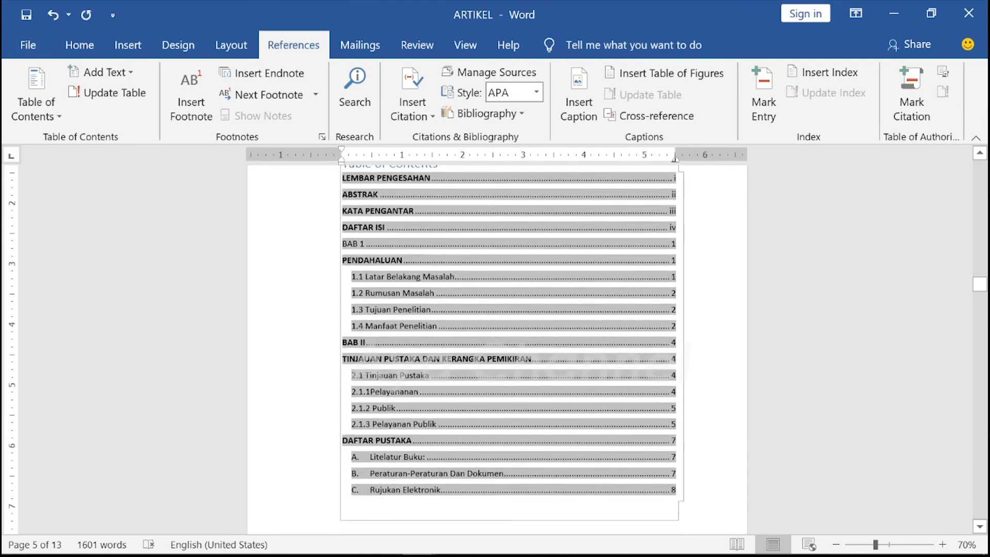